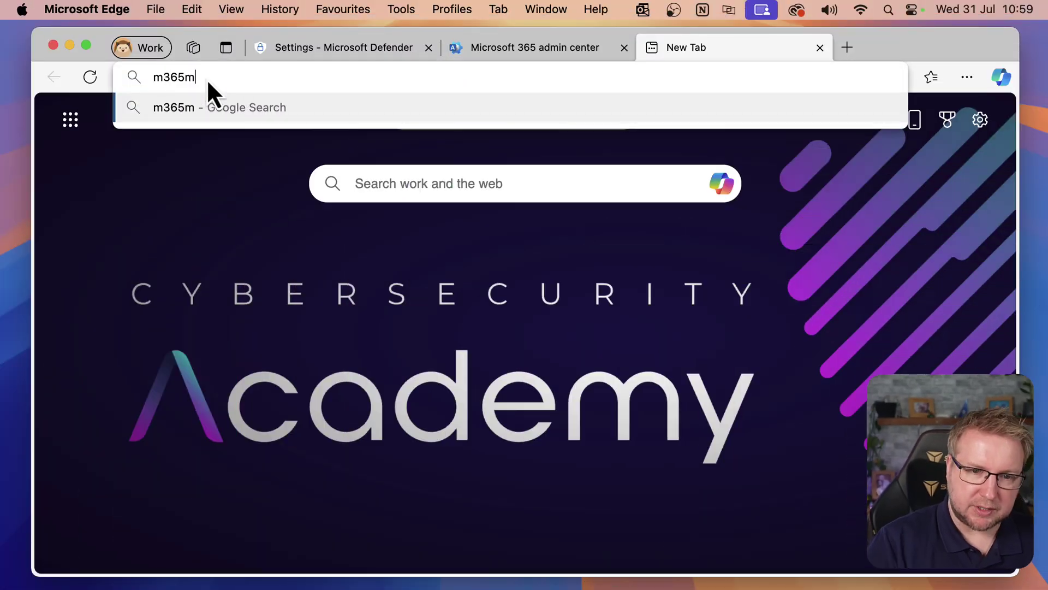
Load m365maps.com and open the Microsoft Defender for Endpoint licensing diagram.
key(Return)
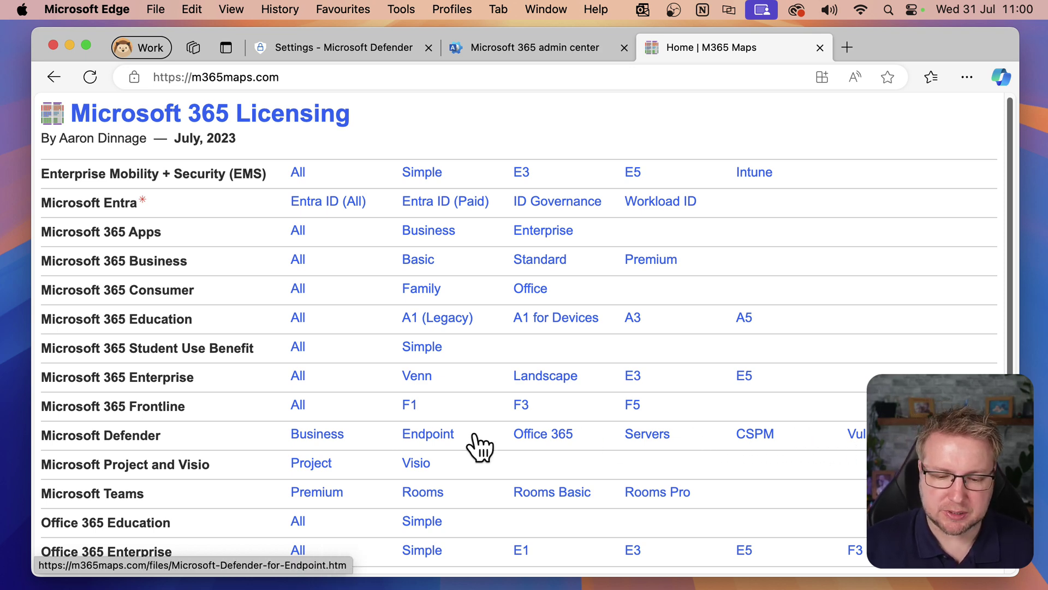
click(439, 434)
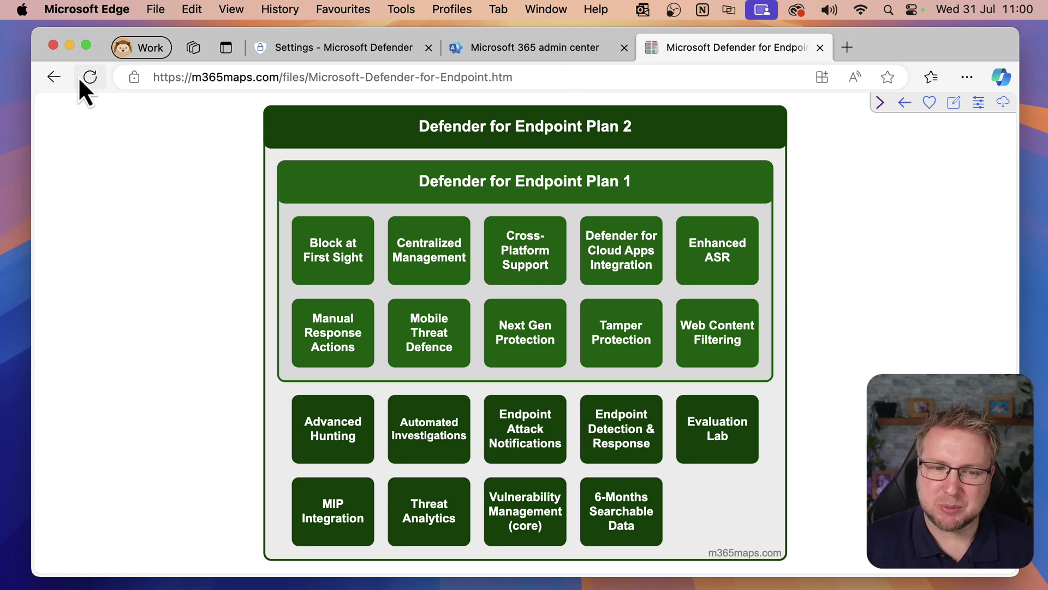
click(54, 77)
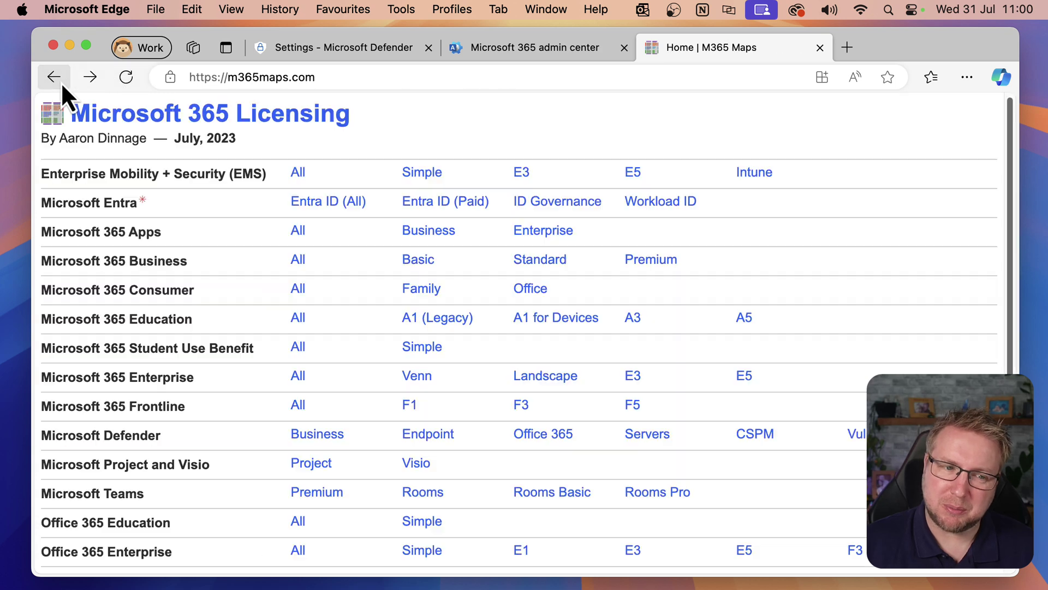
click(318, 437)
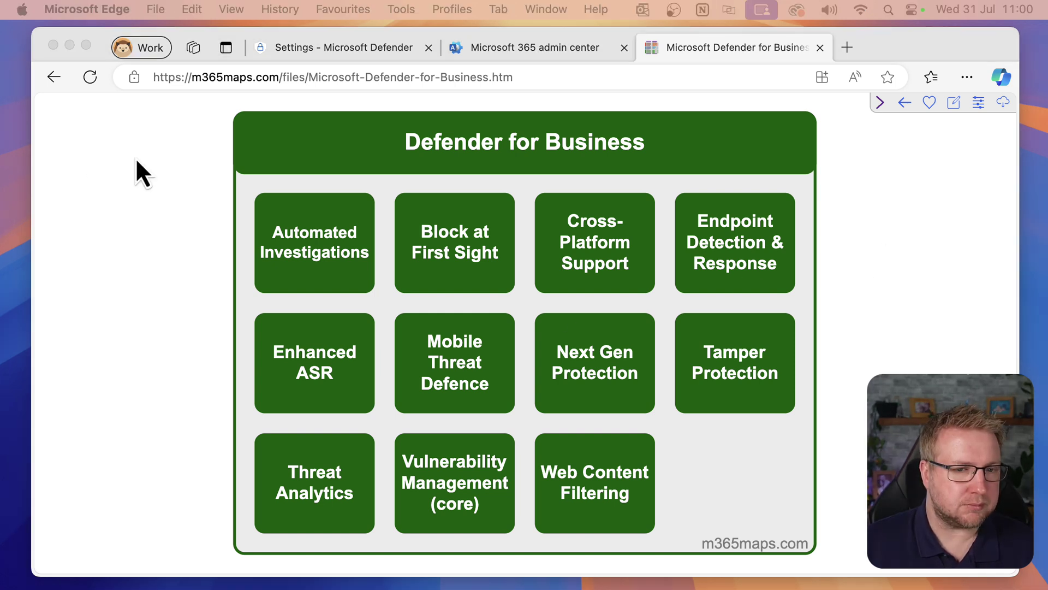
click(57, 77)
click(427, 437)
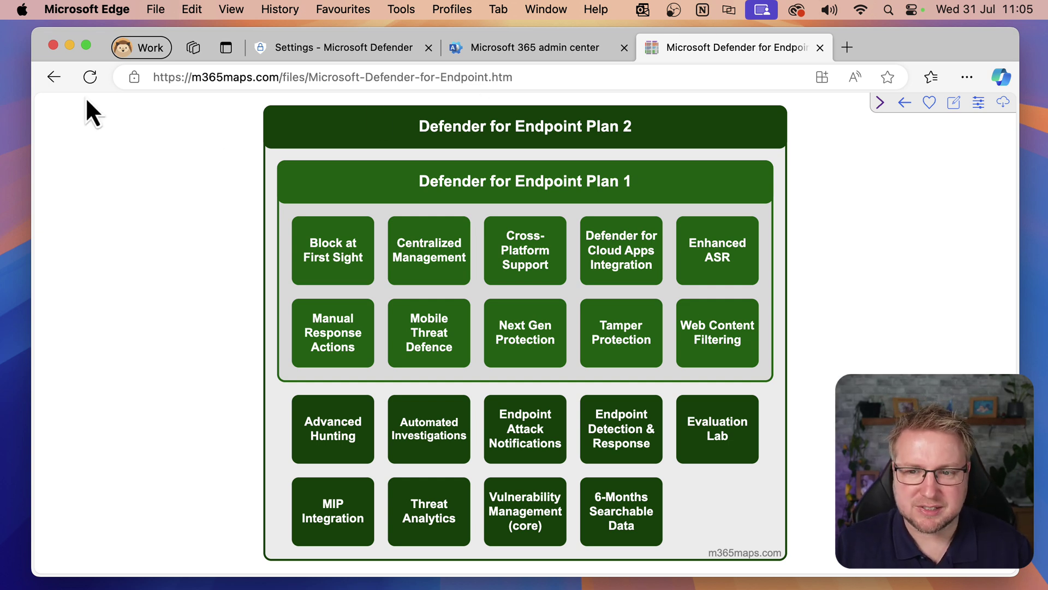
Return to the M365 Maps home, glance at the Defender for Business map, then return to the map list.
click(62, 81)
click(308, 428)
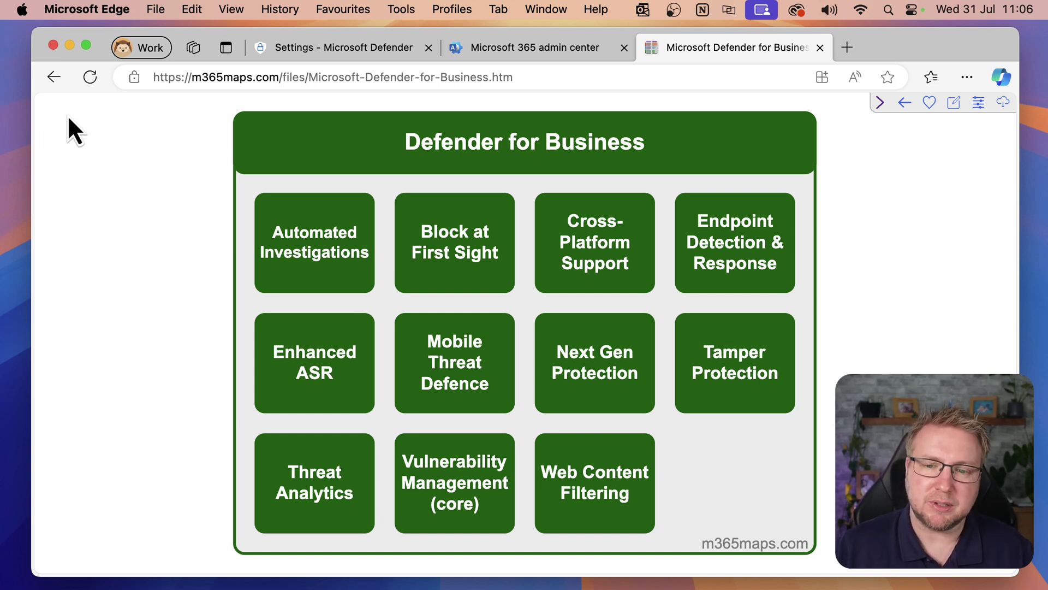
click(57, 79)
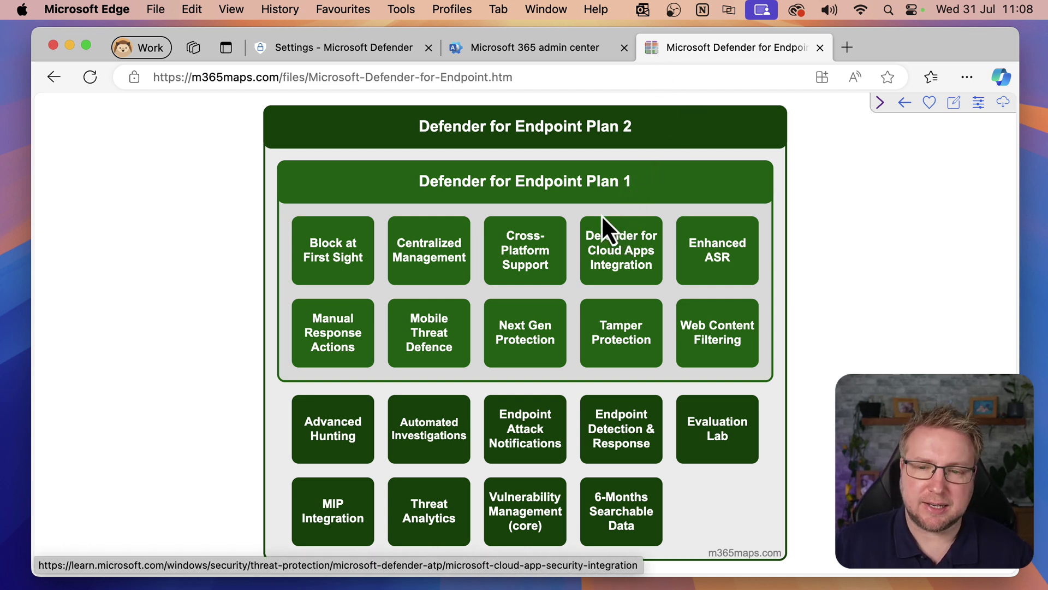
In the Microsoft 365 admin center, open Billing > Your products > Defender for Endpoint P2 Trial.
click(534, 49)
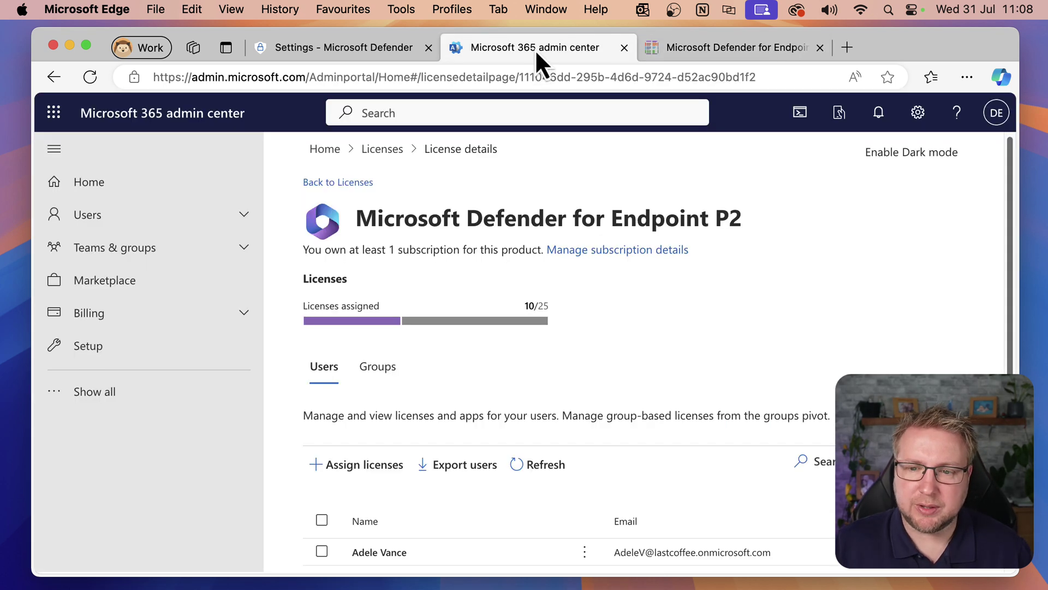
click(117, 183)
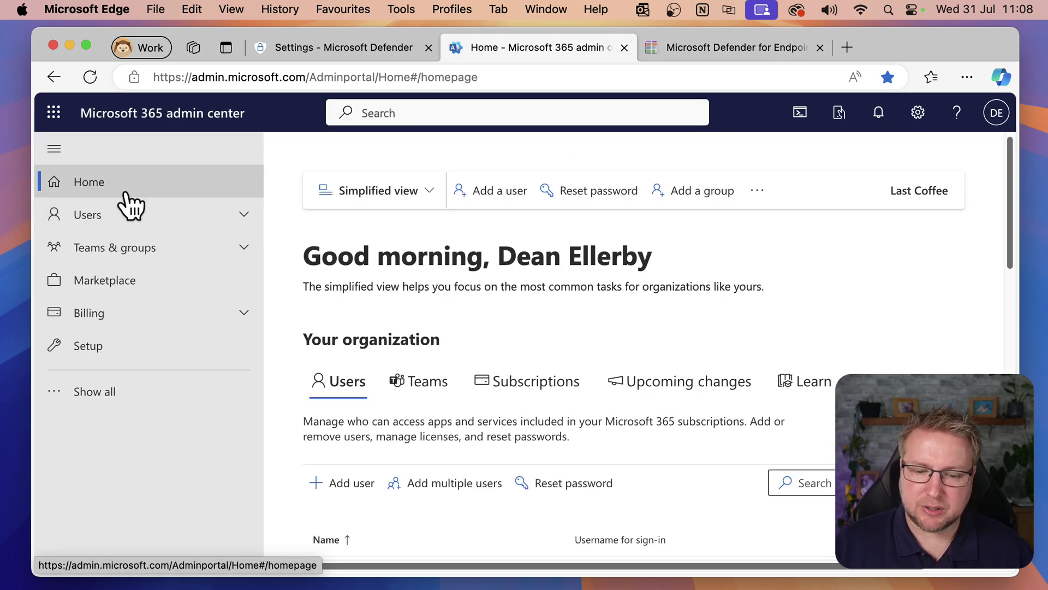
click(217, 319)
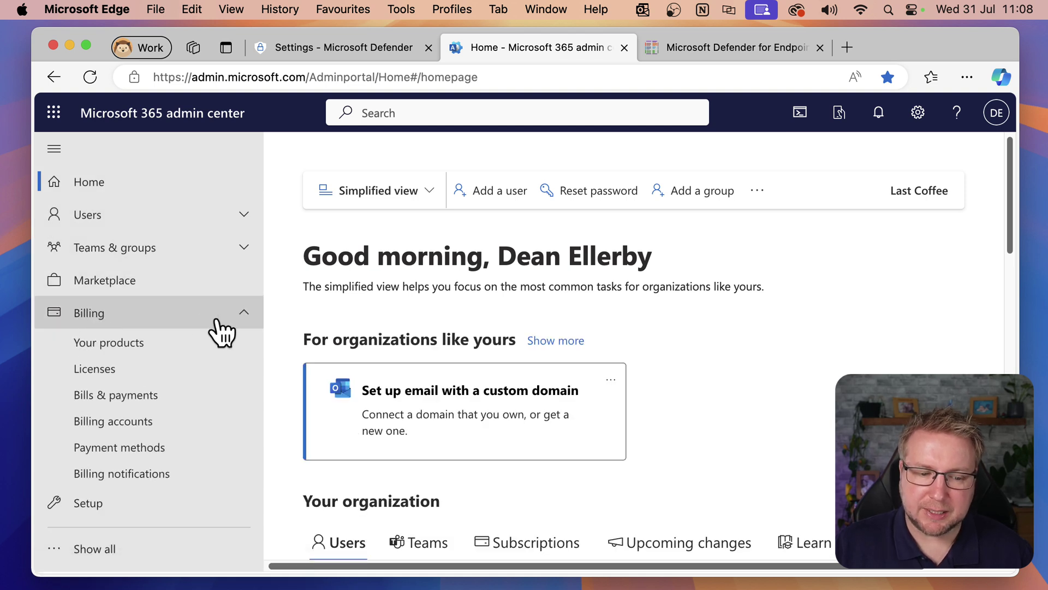
click(205, 344)
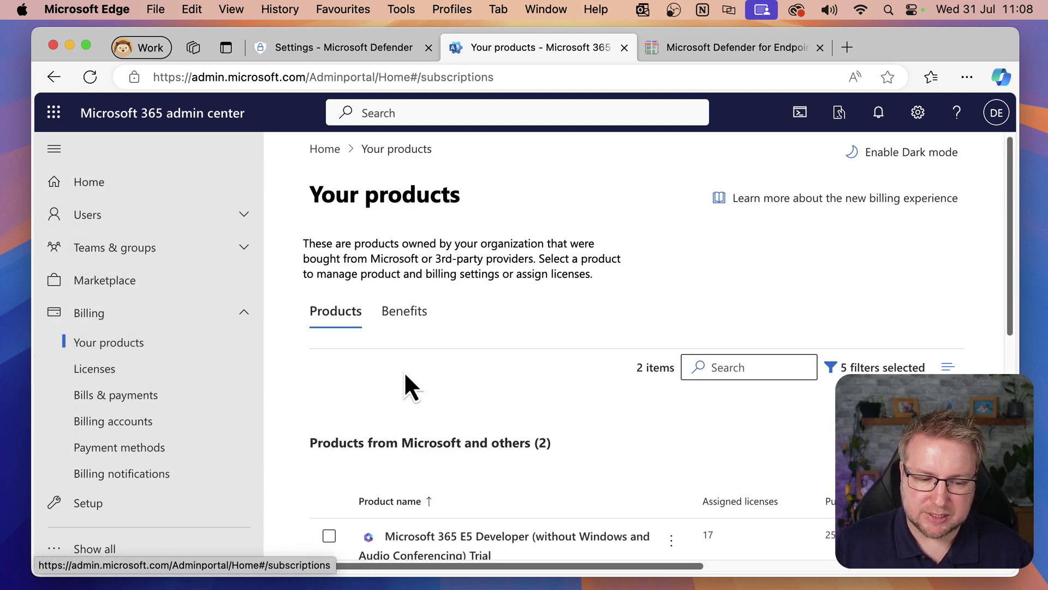
scroll(1009, 228, down, 3)
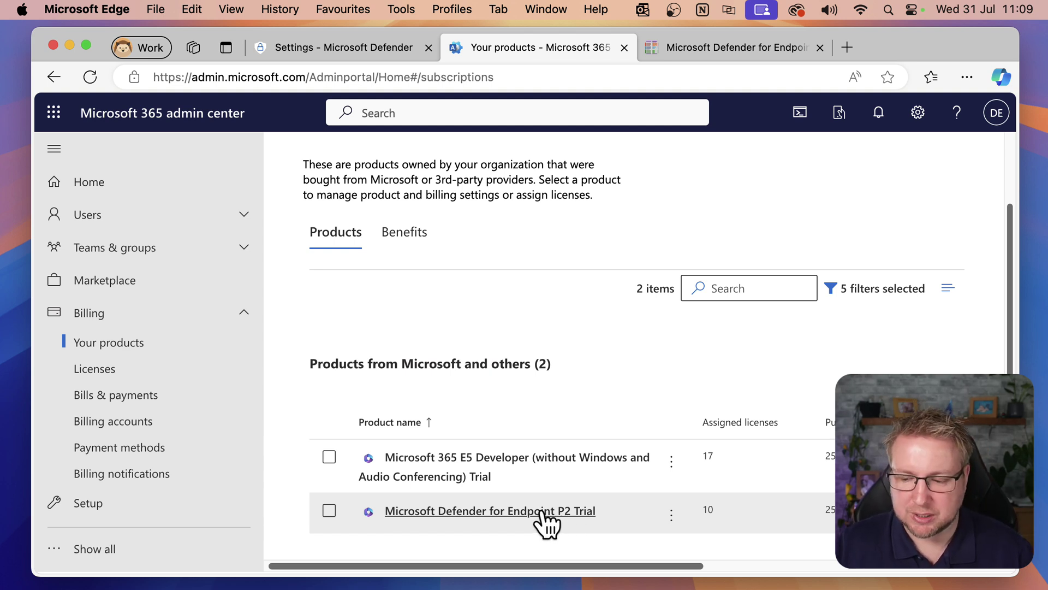
click(547, 512)
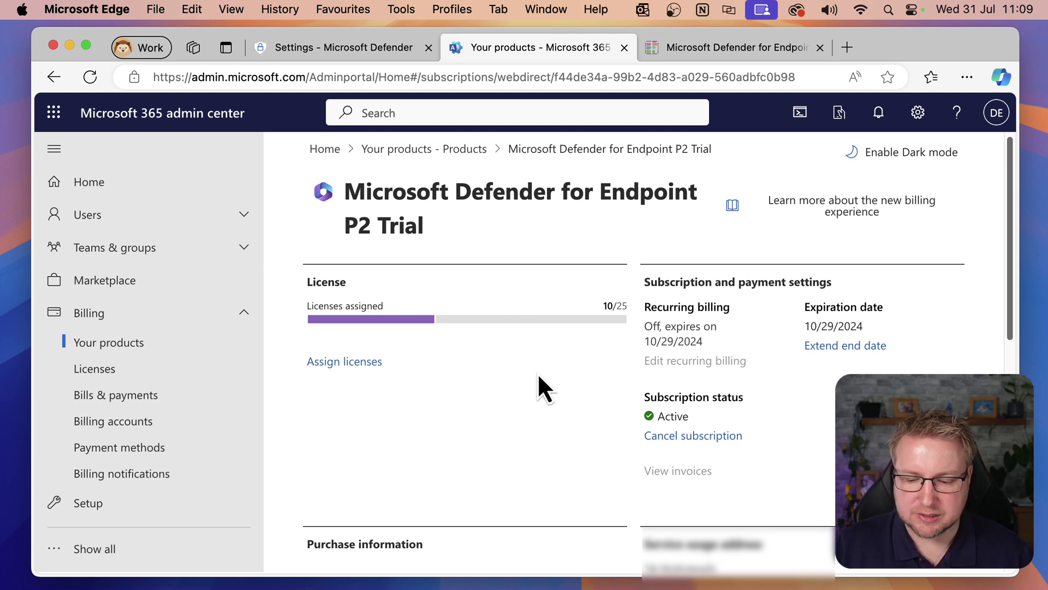
Open Billing > Licenses and review the users assigned Defender for Endpoint P2 licenses.
click(153, 369)
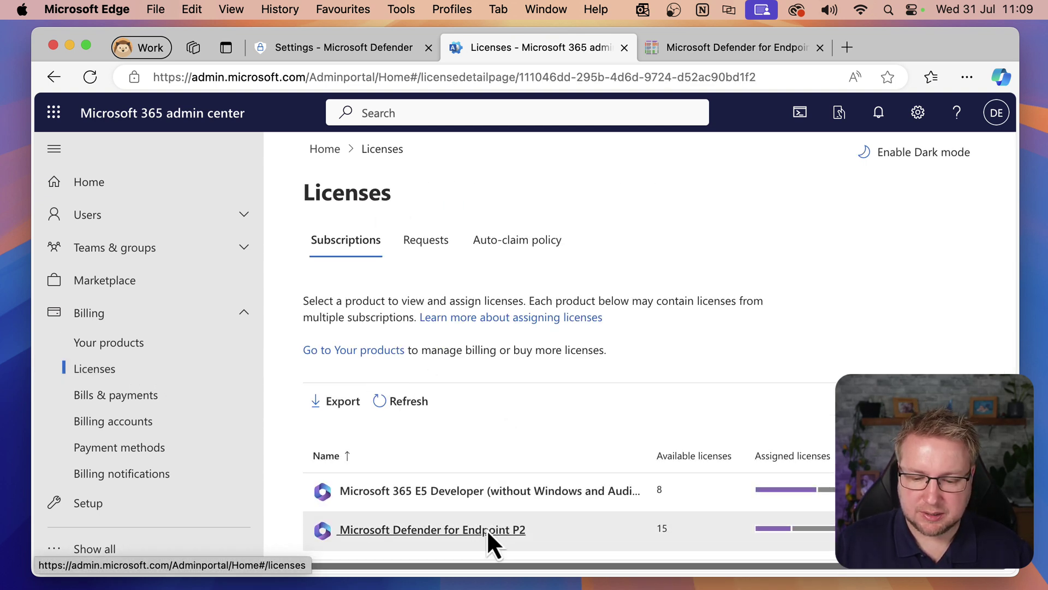
click(487, 529)
scroll(456, 468, down, 5)
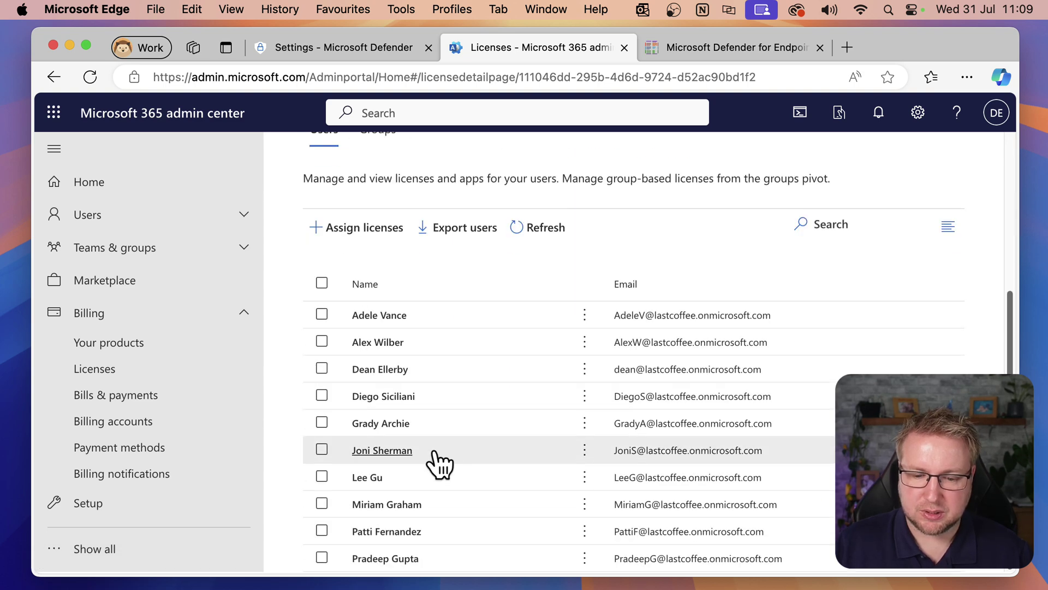
scroll(433, 462, up, 5)
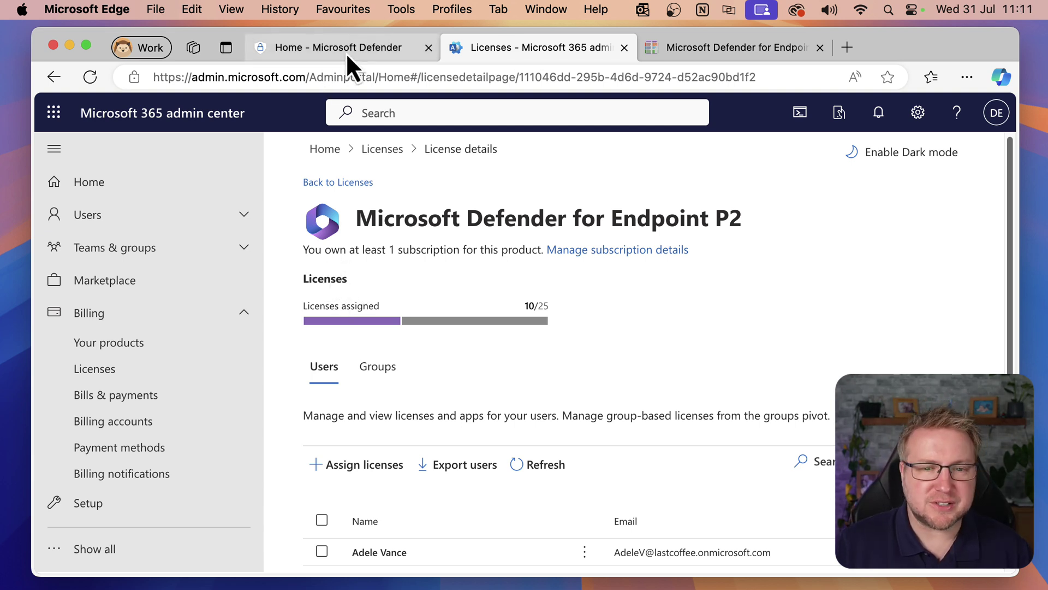
In the Defender portal, collapse the Exposure management, Assets, Endpoints, Identities, Email and Cloud apps sections.
click(350, 51)
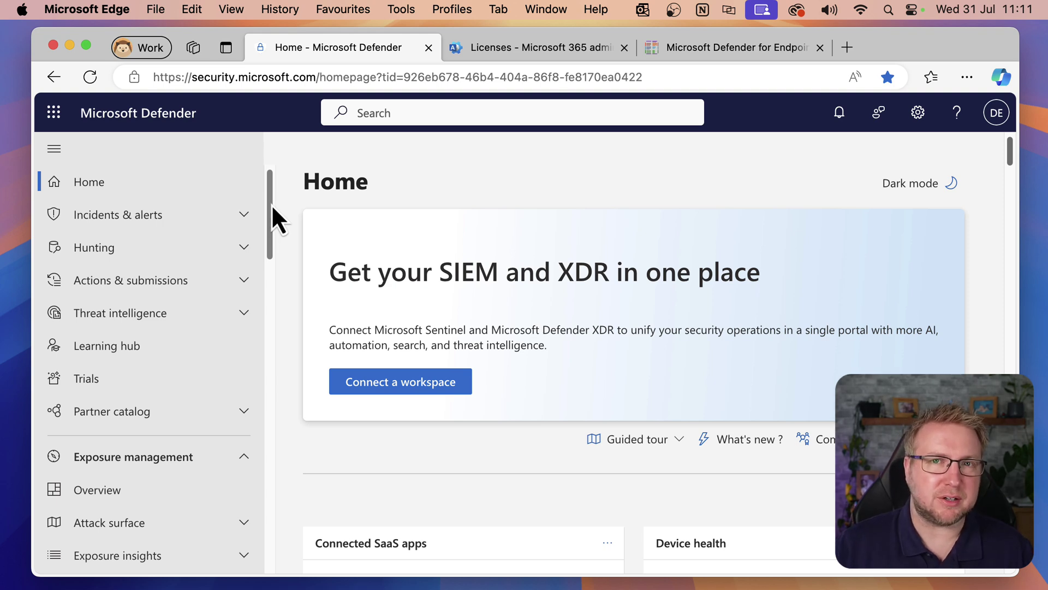
drag(271, 205, 284, 520)
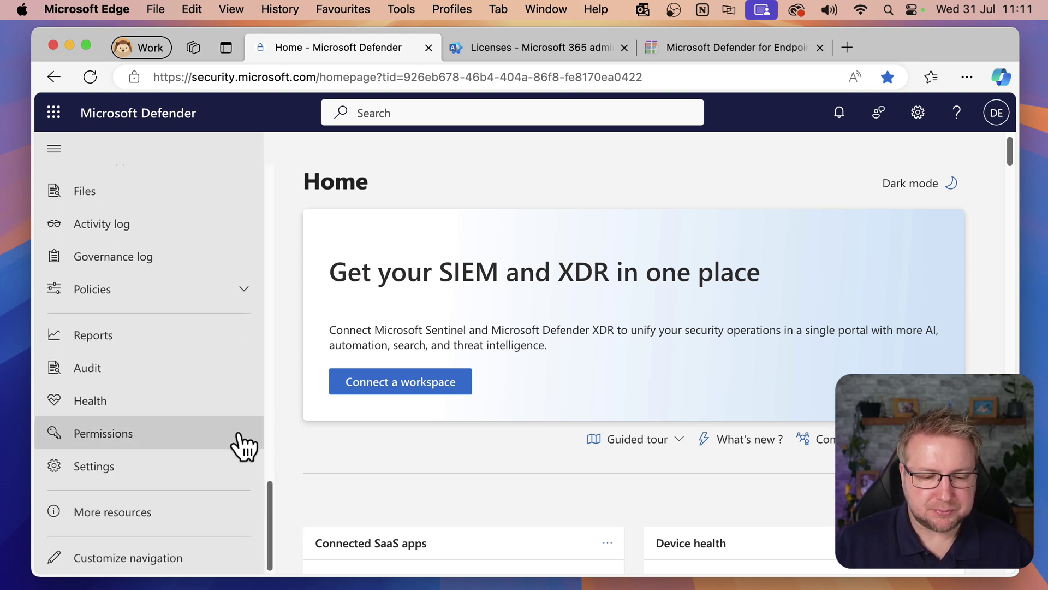
mouse_move(269, 516)
mouse_down()
mouse_move(265, 186)
mouse_move(264, 234)
mouse_up()
click(245, 298)
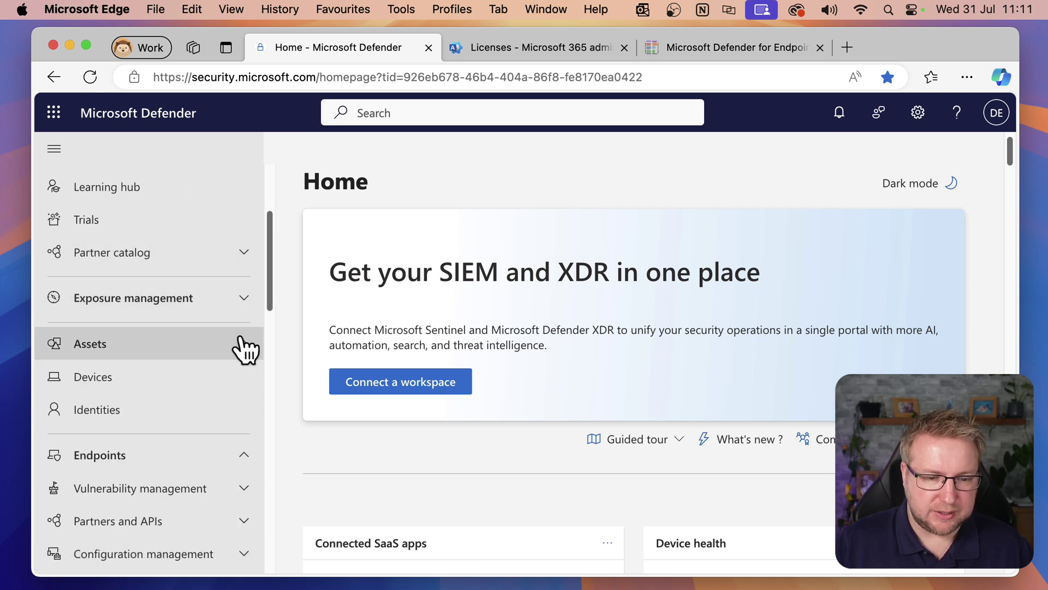
click(243, 344)
click(243, 391)
click(244, 435)
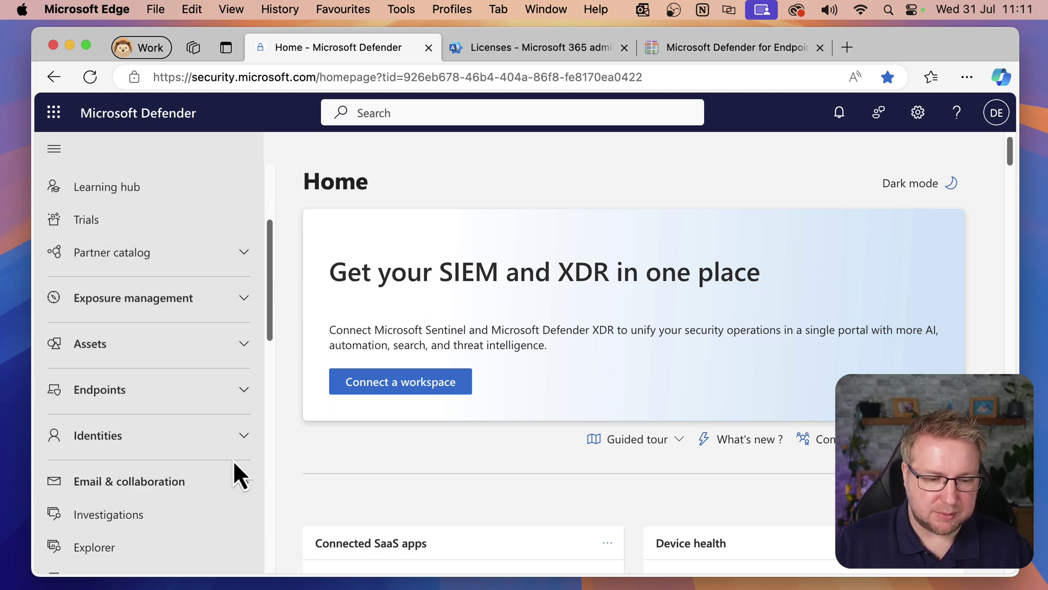
scroll(240, 470, down, 1)
click(242, 457)
click(244, 502)
scroll(219, 399, up, 3)
scroll(235, 288, up, 1)
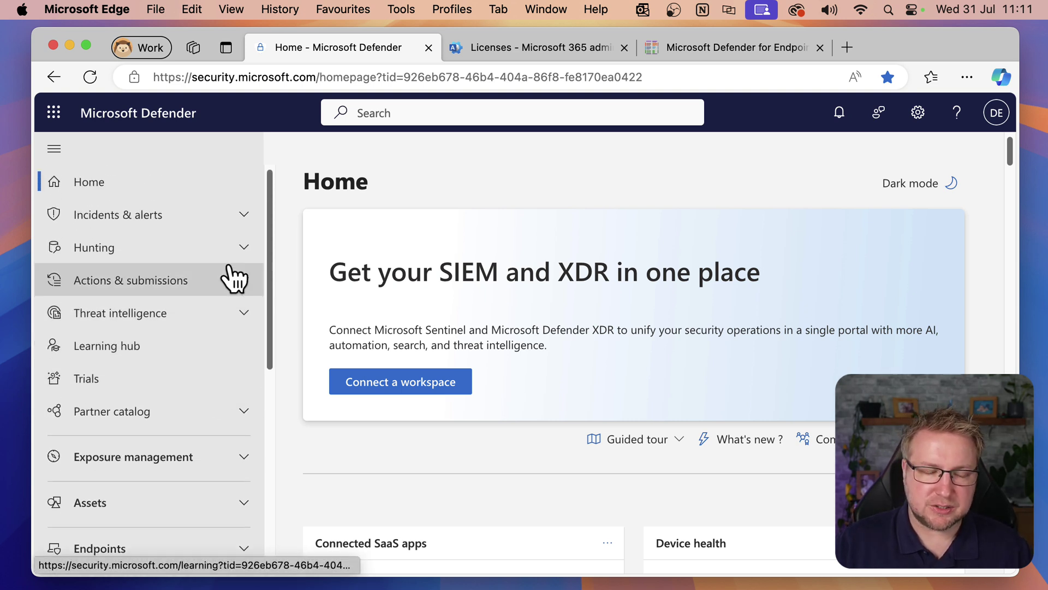
scroll(164, 475, down, 1)
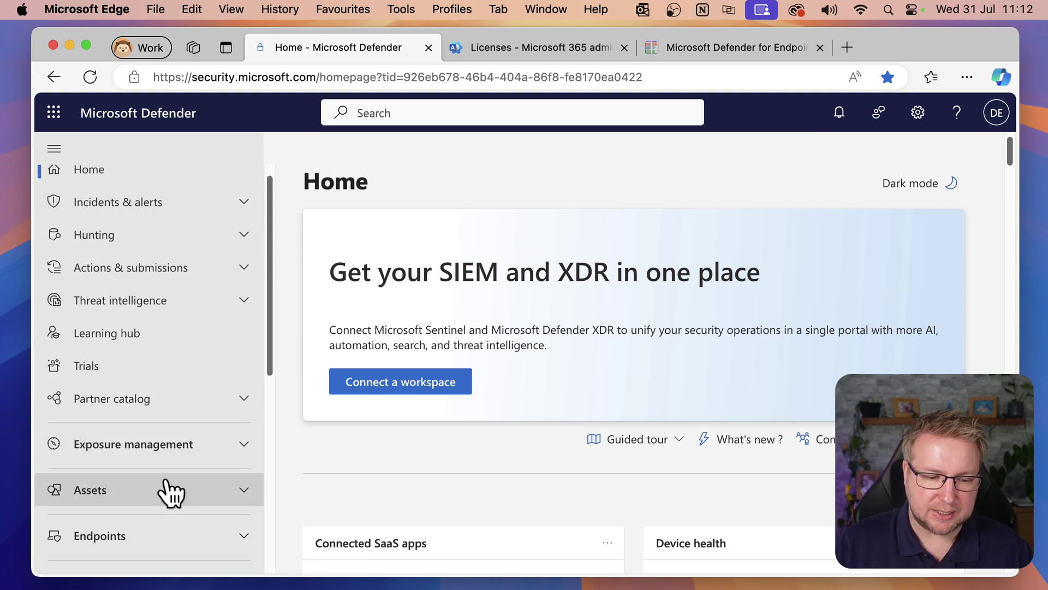
Expand Incidents & alerts and Assets in the left navigation.
click(140, 203)
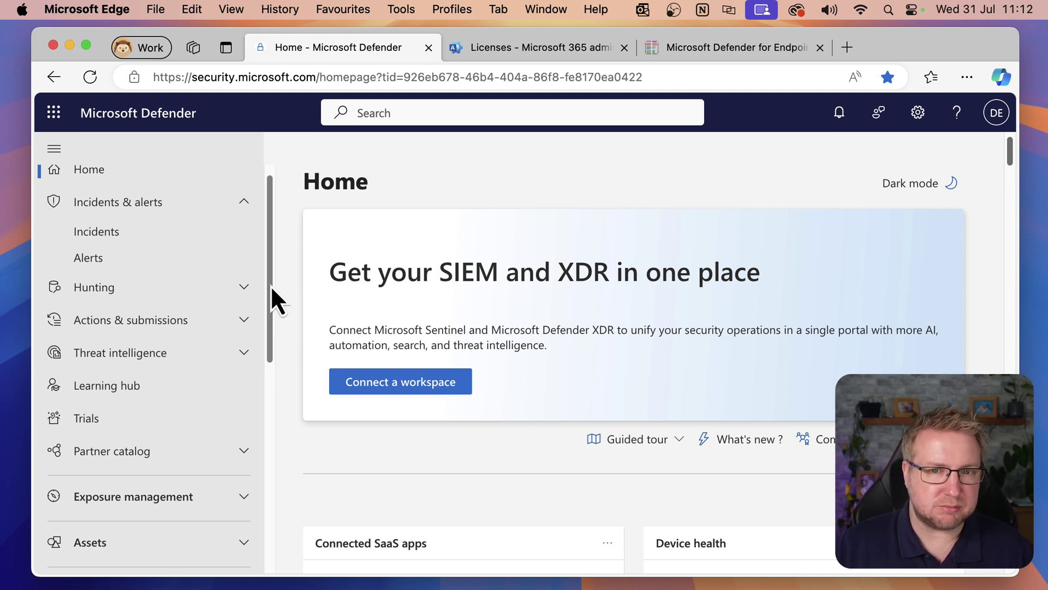
scroll(271, 295, down, 5)
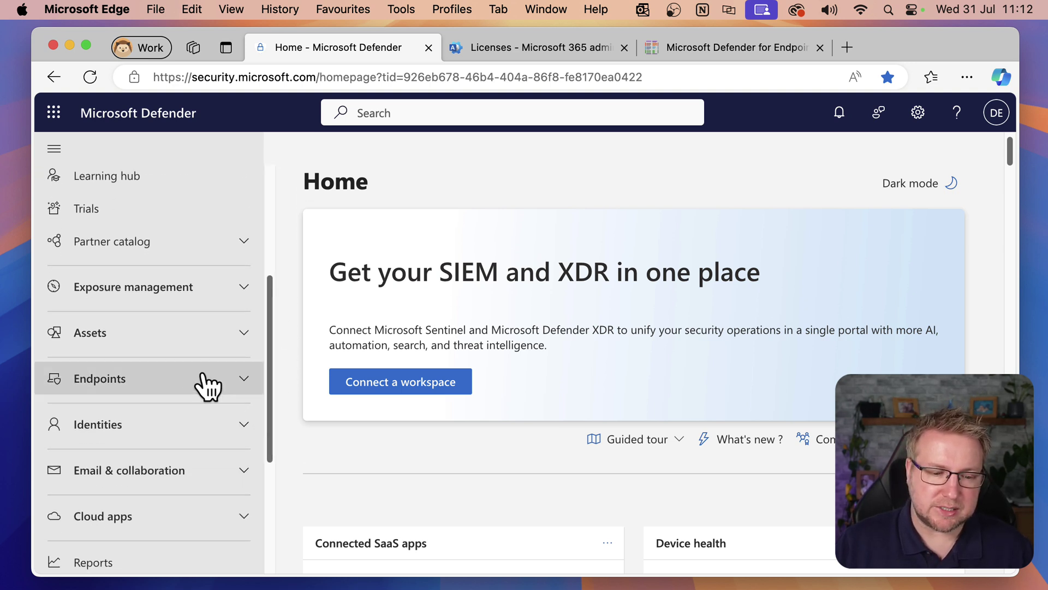
click(236, 334)
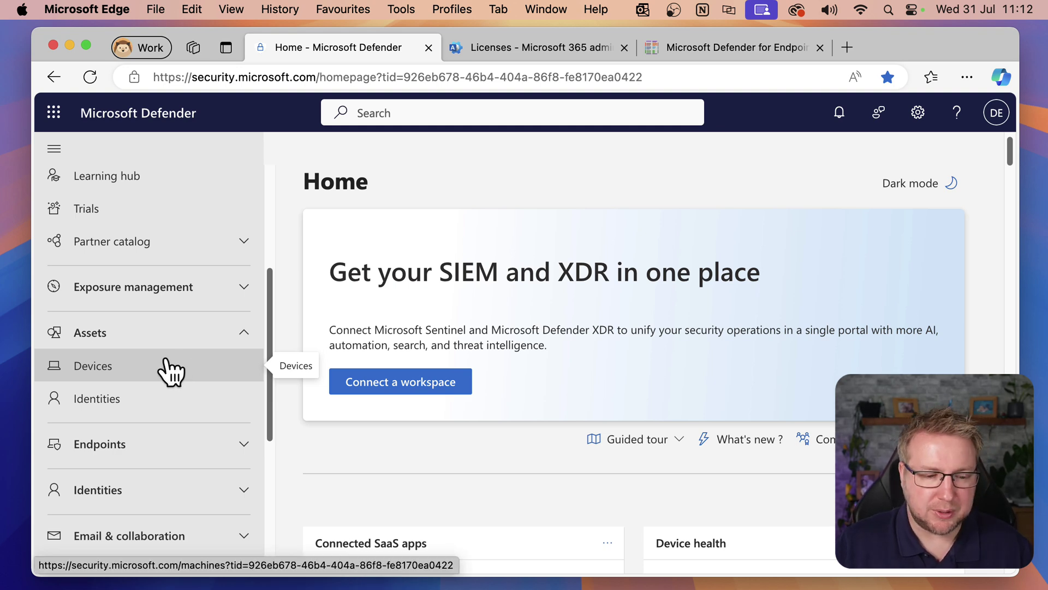
View the Device Inventory under Assets > Devices, then go to the portal Settings page.
click(120, 362)
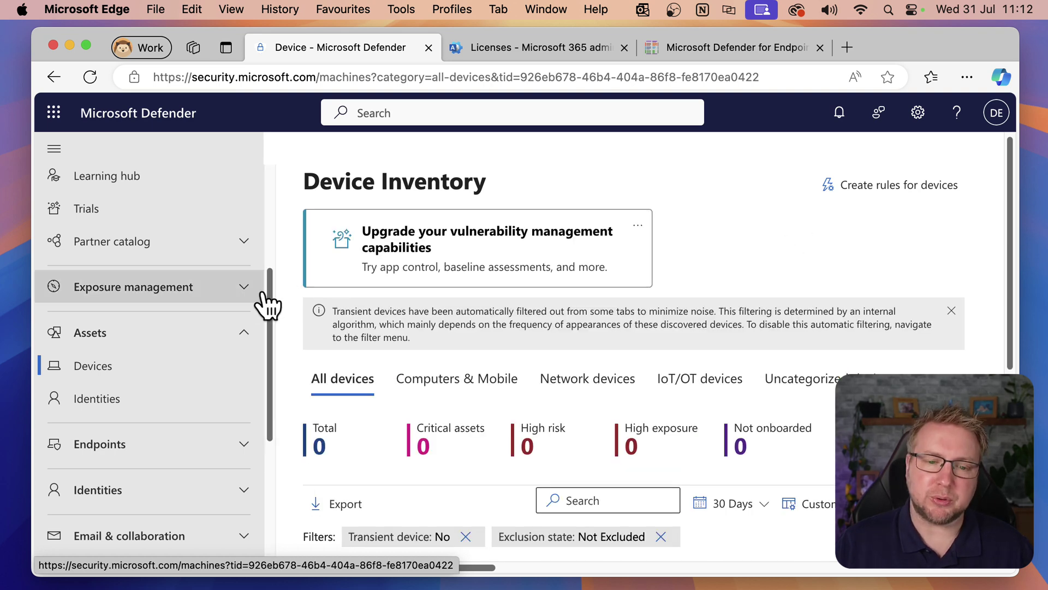
drag(269, 295, 277, 421)
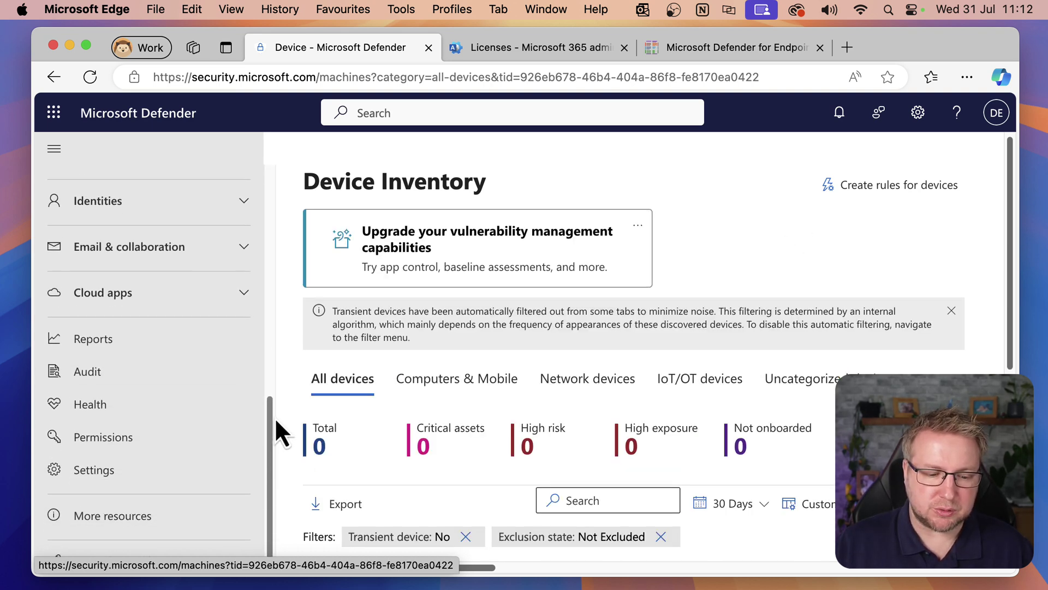
click(113, 476)
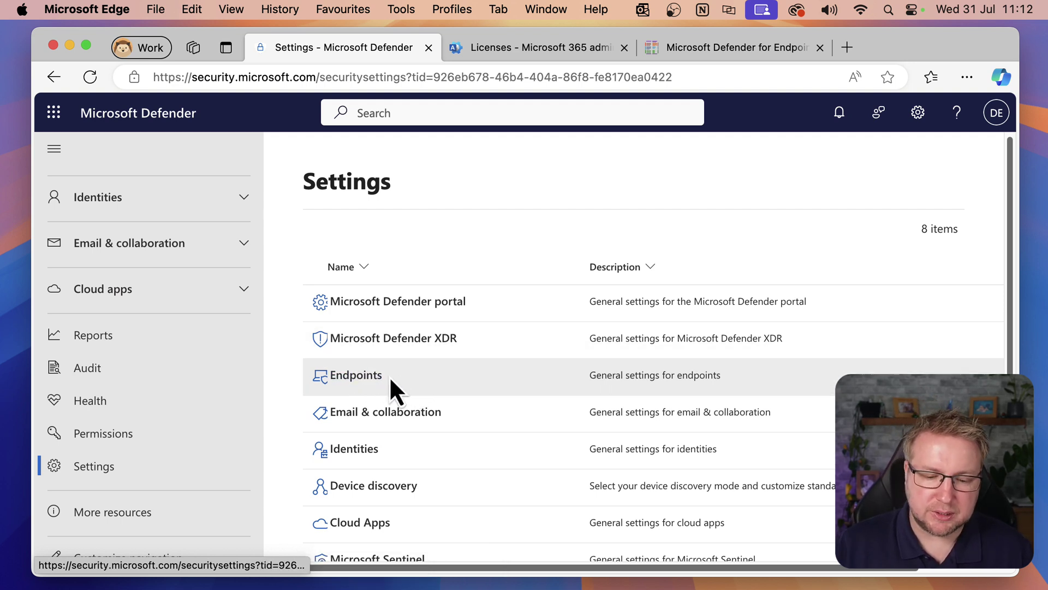
Under Endpoints advanced features, turn Microsoft Intune connection On and save preferences.
click(375, 375)
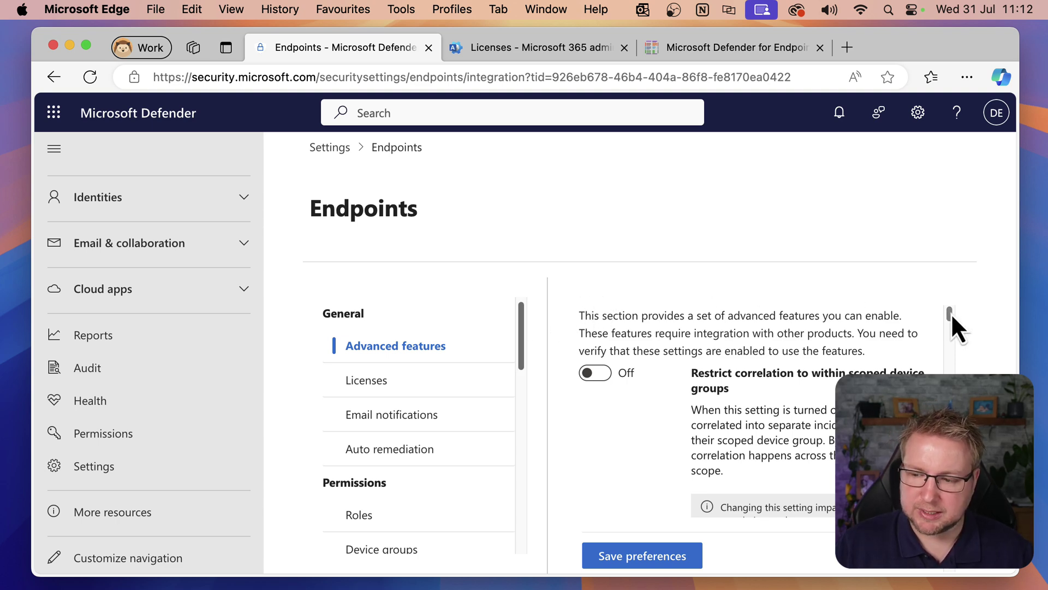
drag(951, 313, 951, 438)
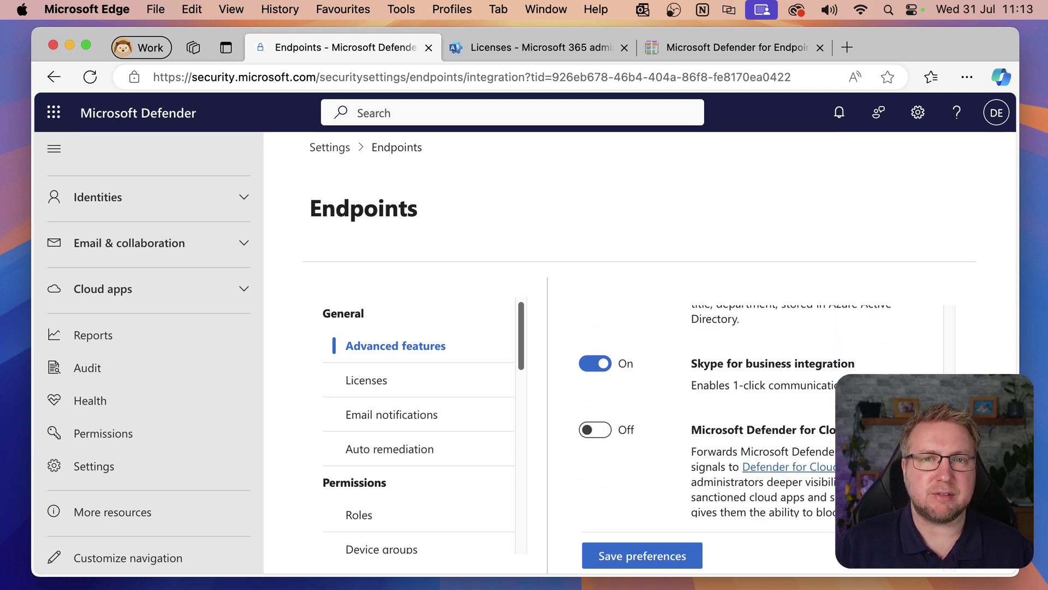
scroll(963, 421, down, 3)
drag(962, 417, 980, 531)
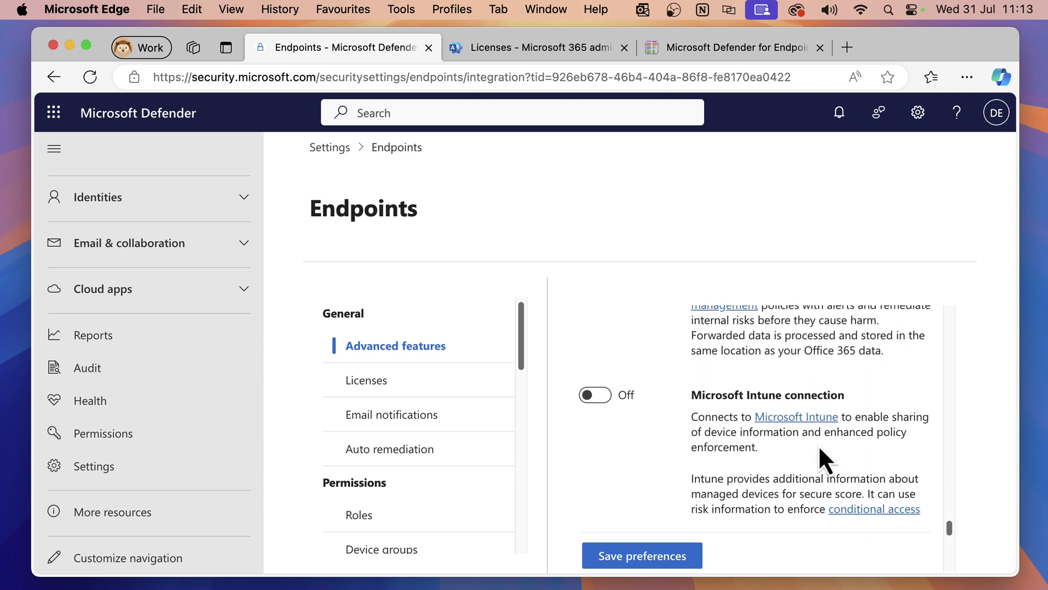
click(596, 401)
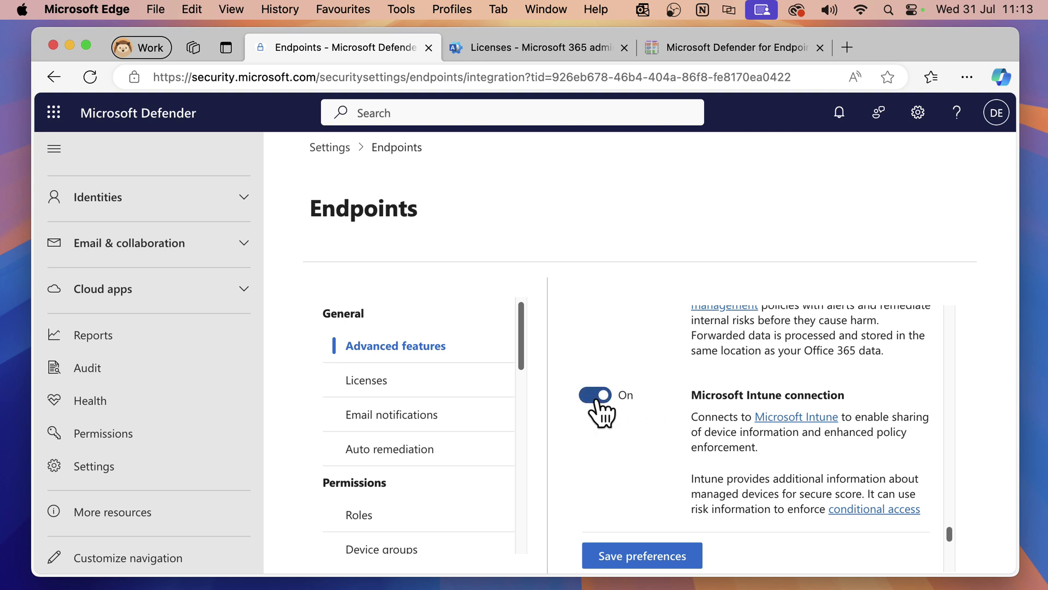
click(661, 555)
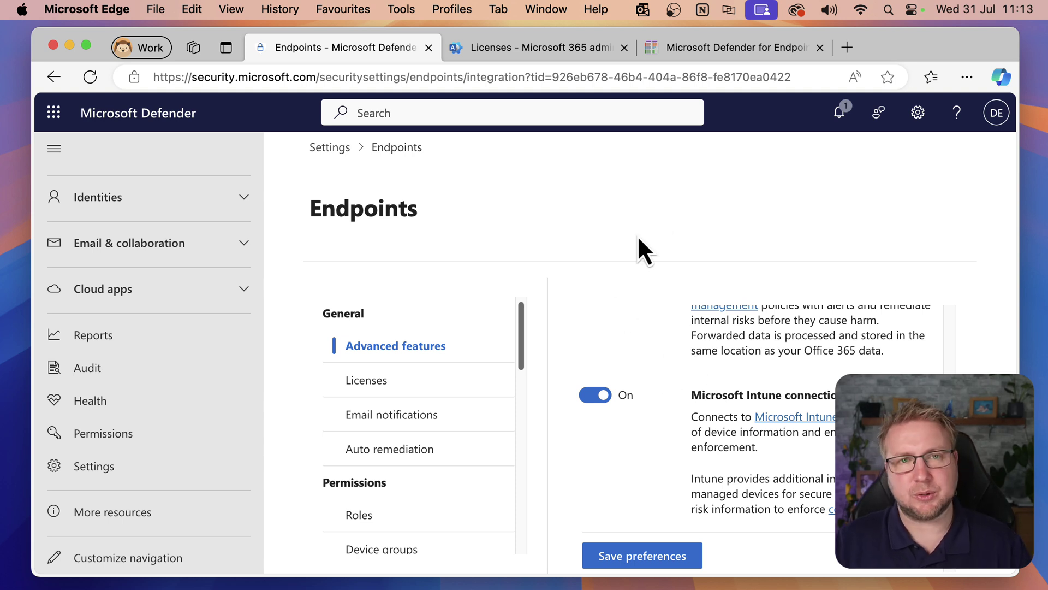
Load intune.microsoft.com in a new tab and go to Endpoint security.
click(847, 47)
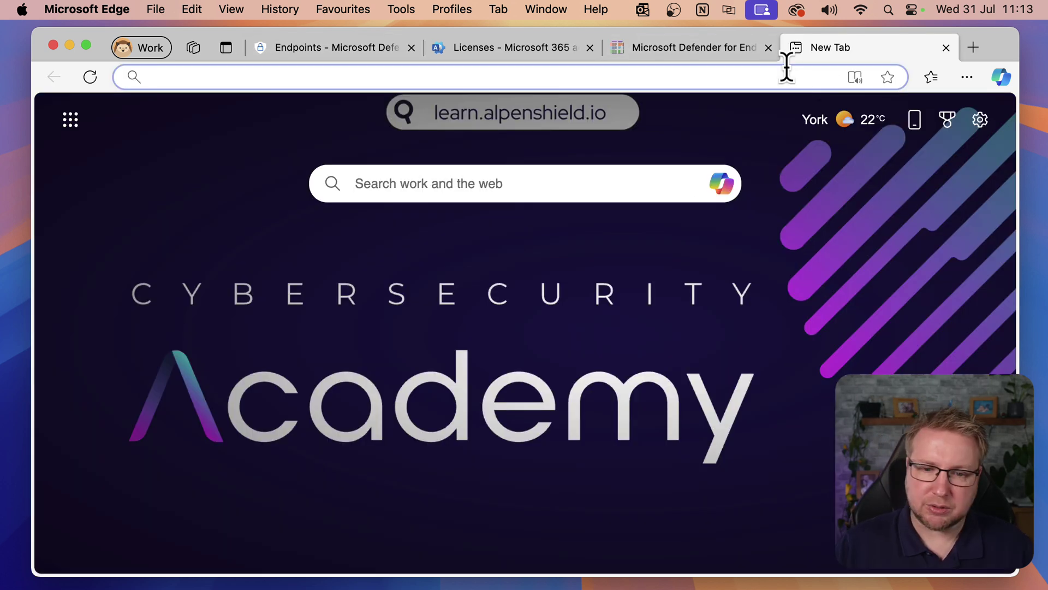
text(intune.microsoft.com)
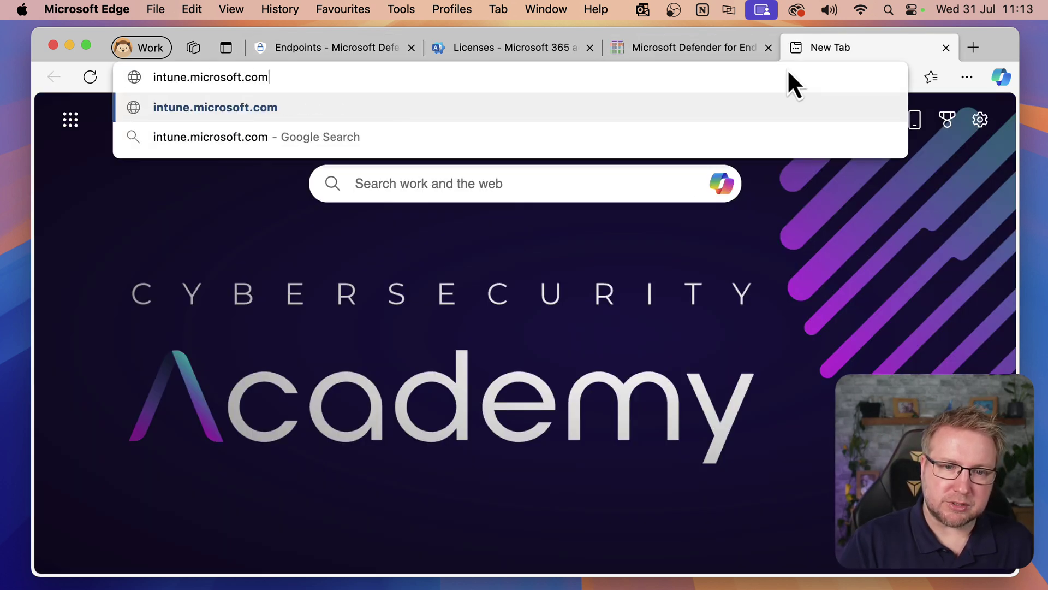
key(Return)
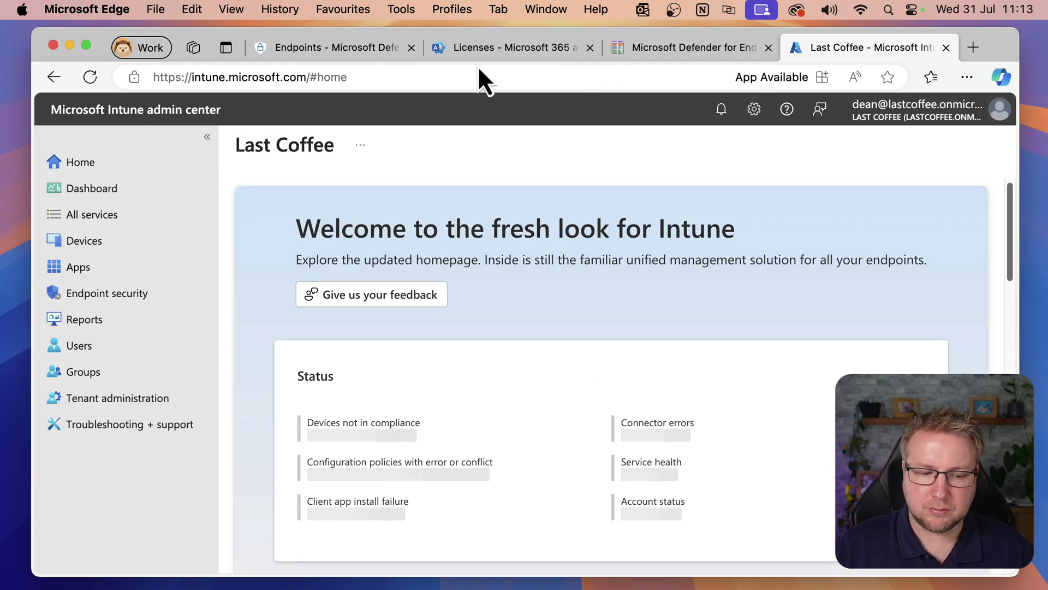
click(140, 293)
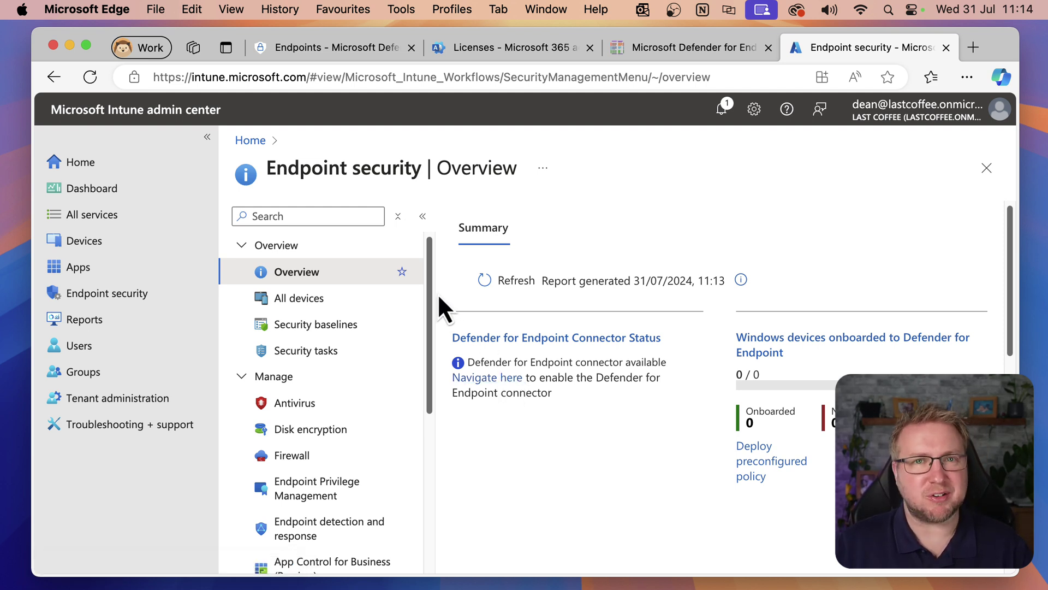
Open Setup > Microsoft Defender for Endpoint and review its Available status and connector settings.
drag(428, 264, 435, 440)
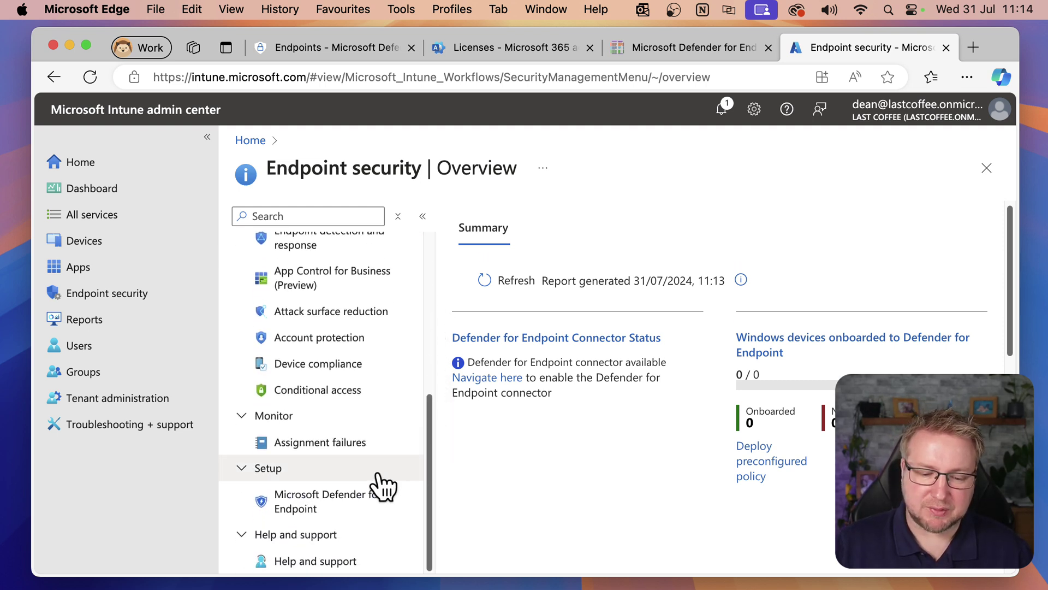
click(374, 502)
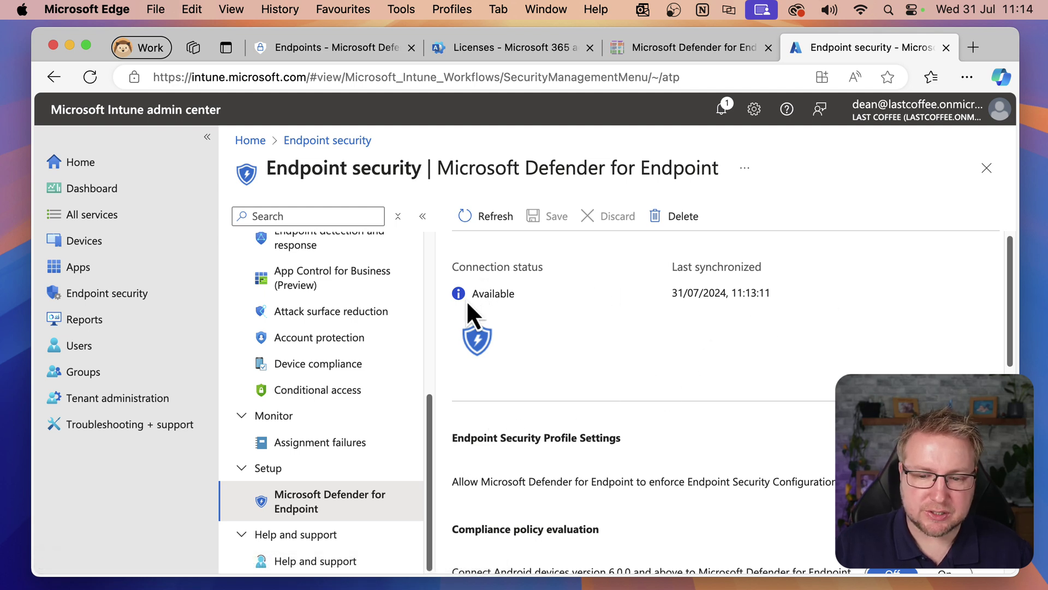
drag(519, 293, 473, 296)
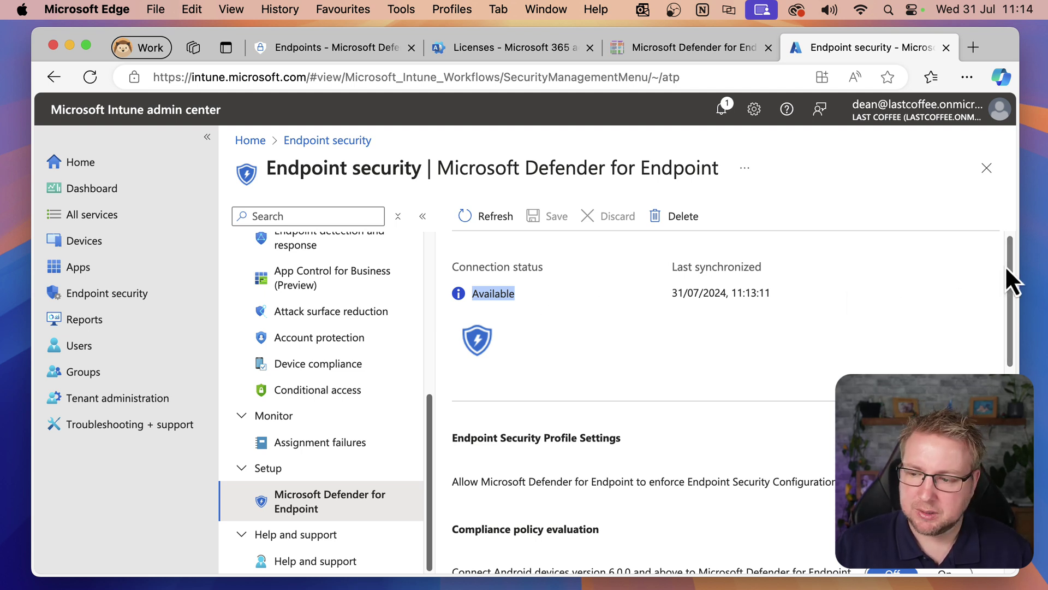
drag(1009, 262, 1007, 335)
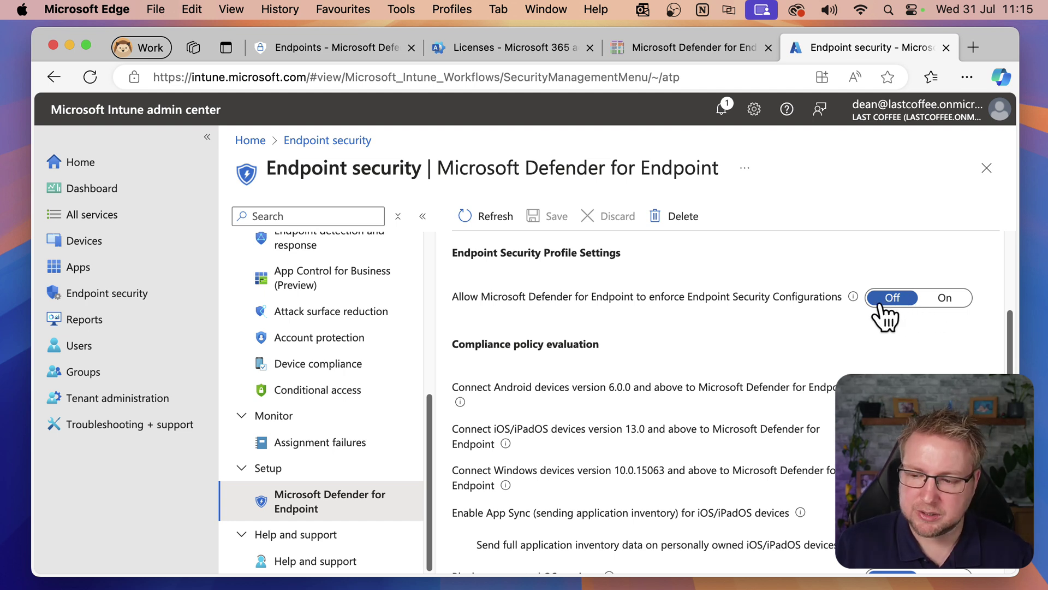
Turn On 'Connect Windows devices version 10.0.15063 and above' and save the connector settings.
click(885, 305)
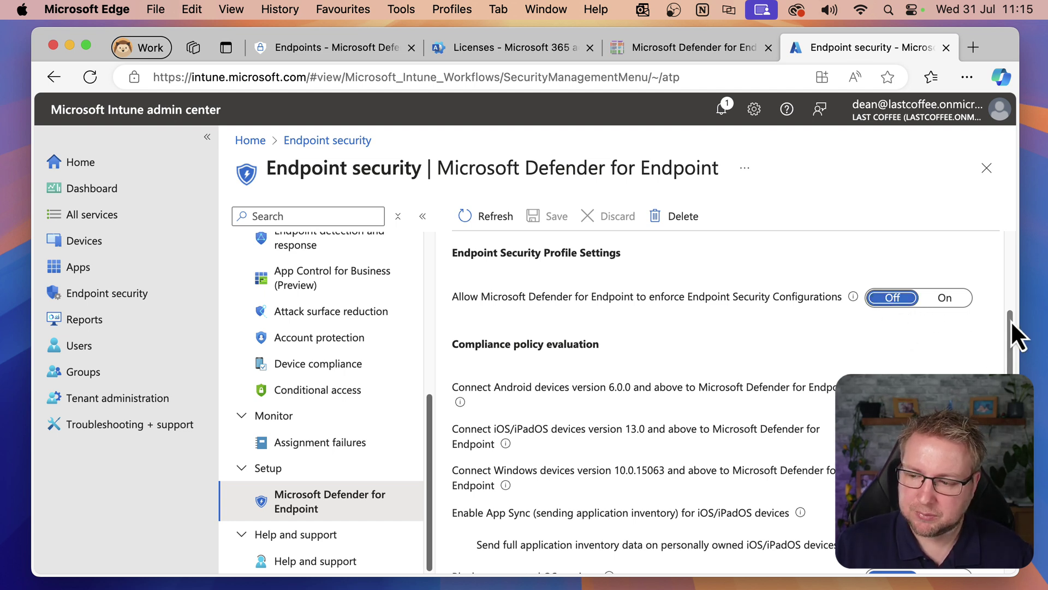
drag(1011, 320, 1009, 352)
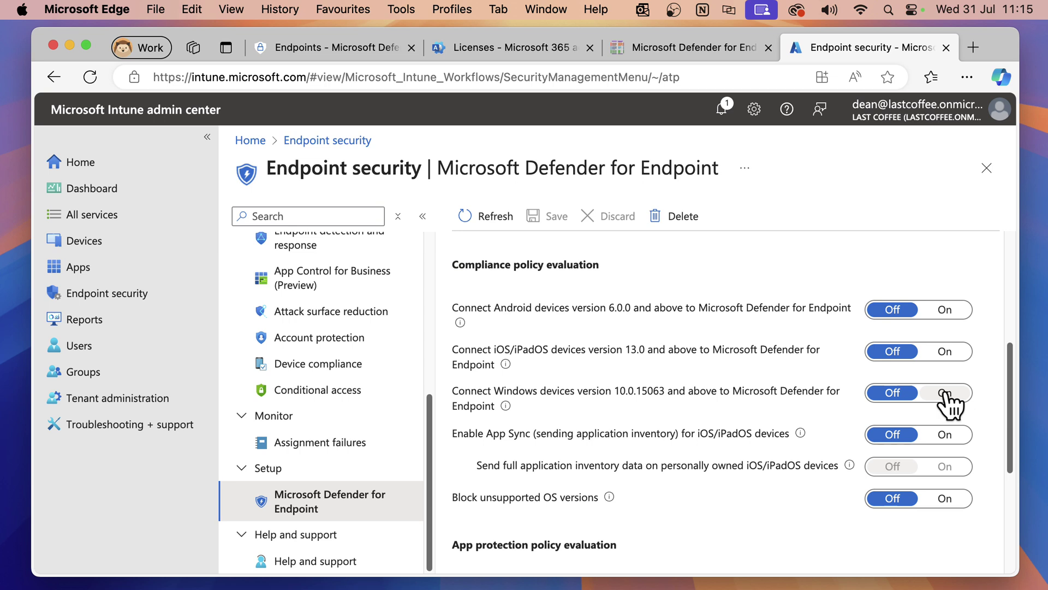
click(947, 394)
scroll(950, 404, down, 1)
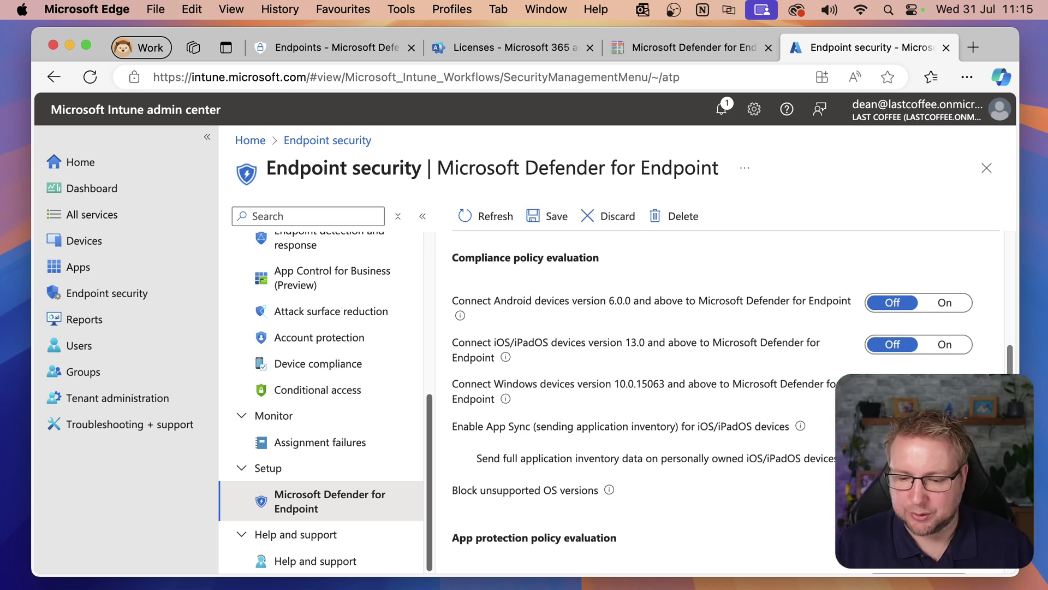
scroll(644, 399, down, 5)
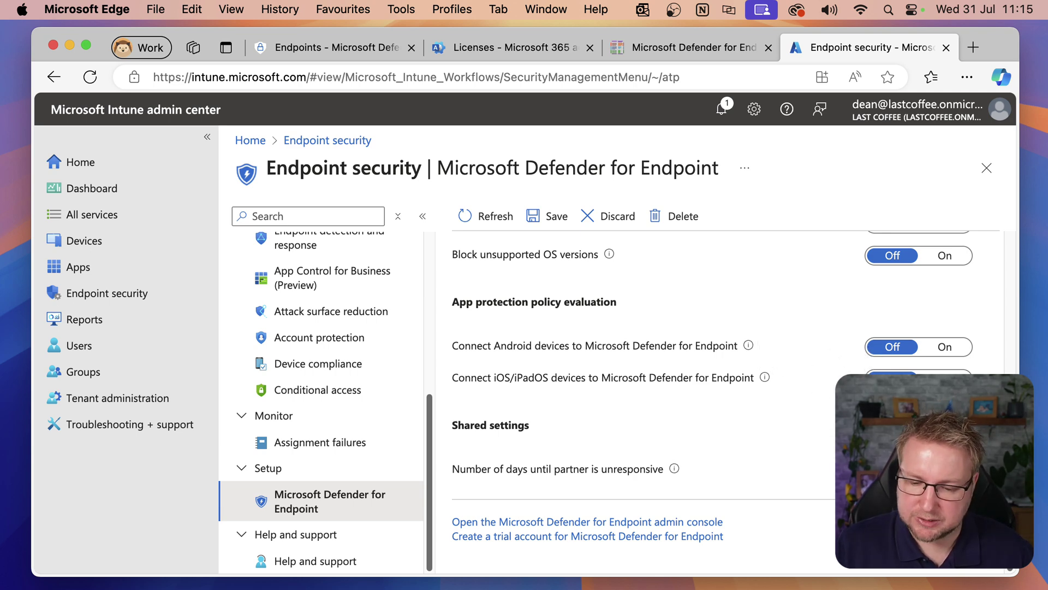
drag(1010, 421, 1014, 242)
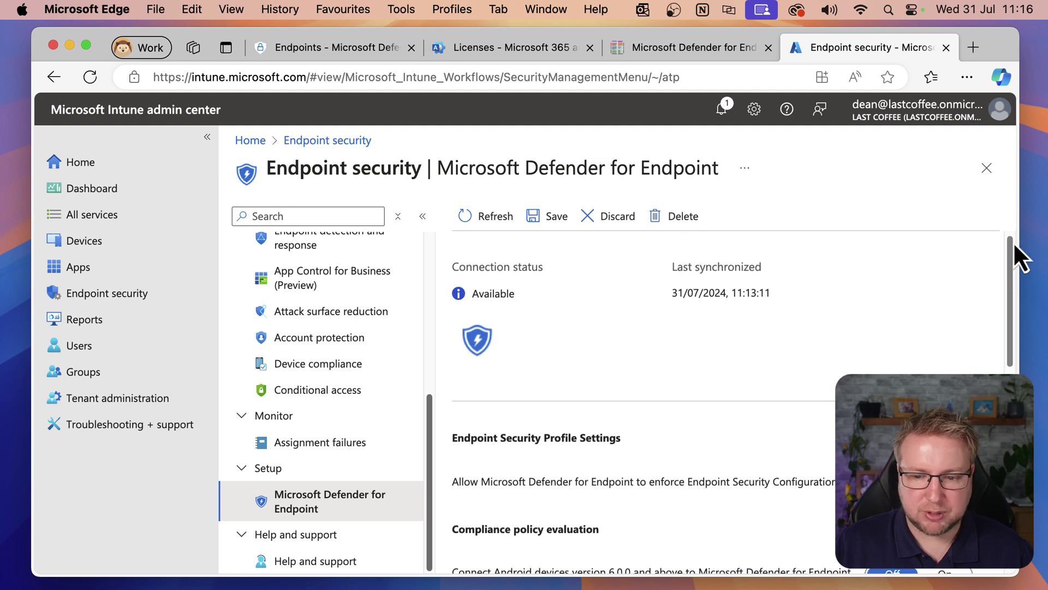
click(565, 230)
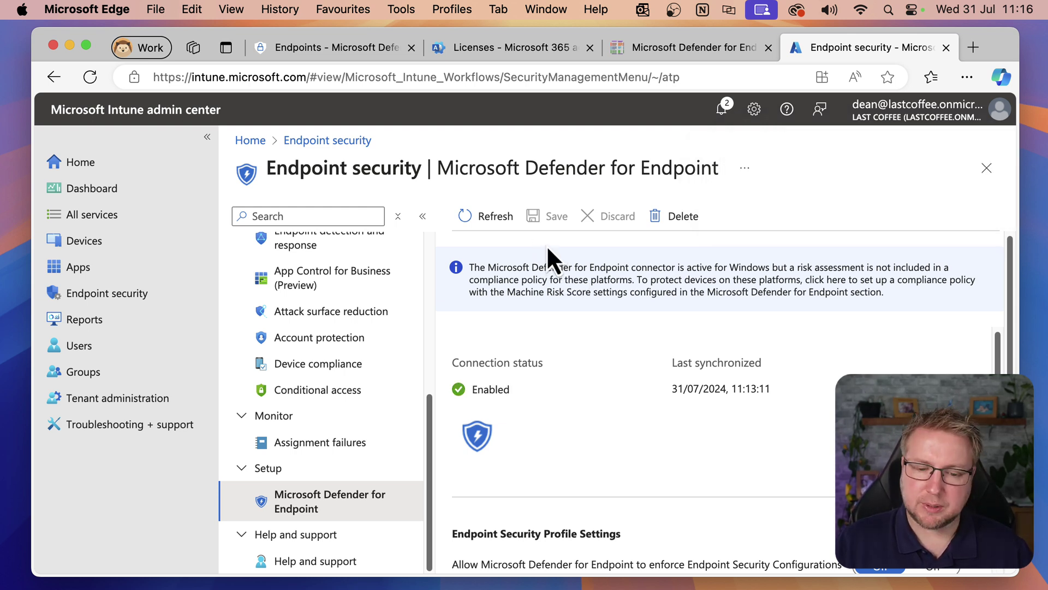
Open Endpoint detection and response and view the EDR onboarding status report.
drag(440, 480, 434, 430)
click(377, 358)
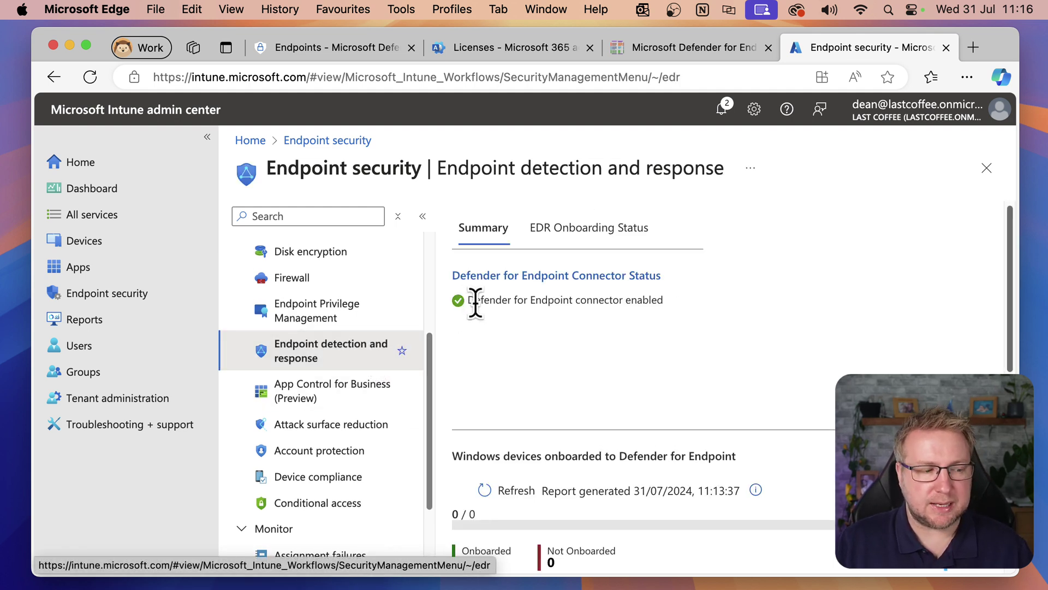
click(610, 243)
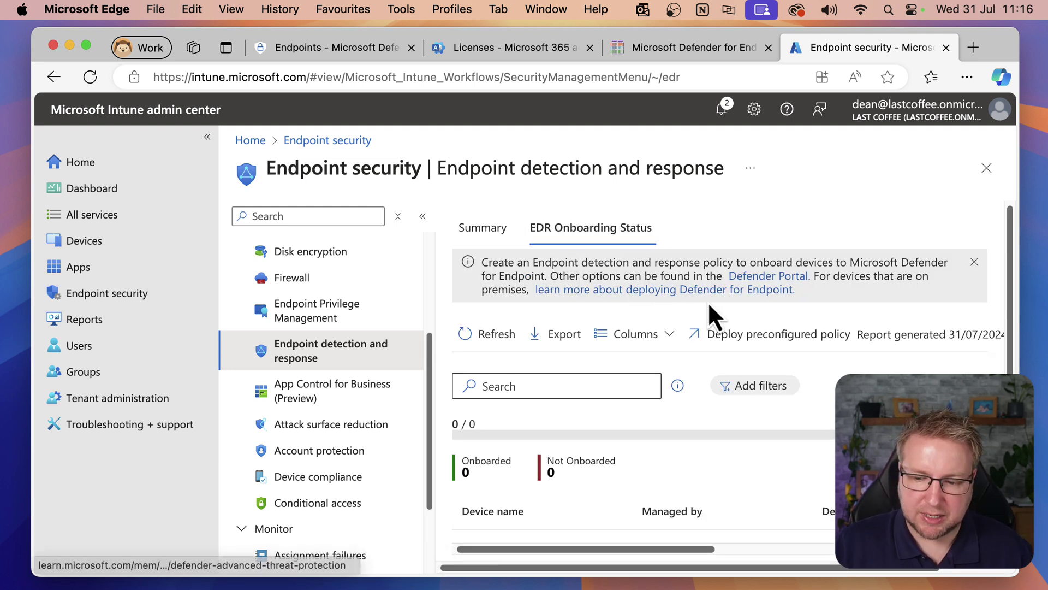
Return to the Summary and refresh the still-empty EDR policies list.
click(492, 232)
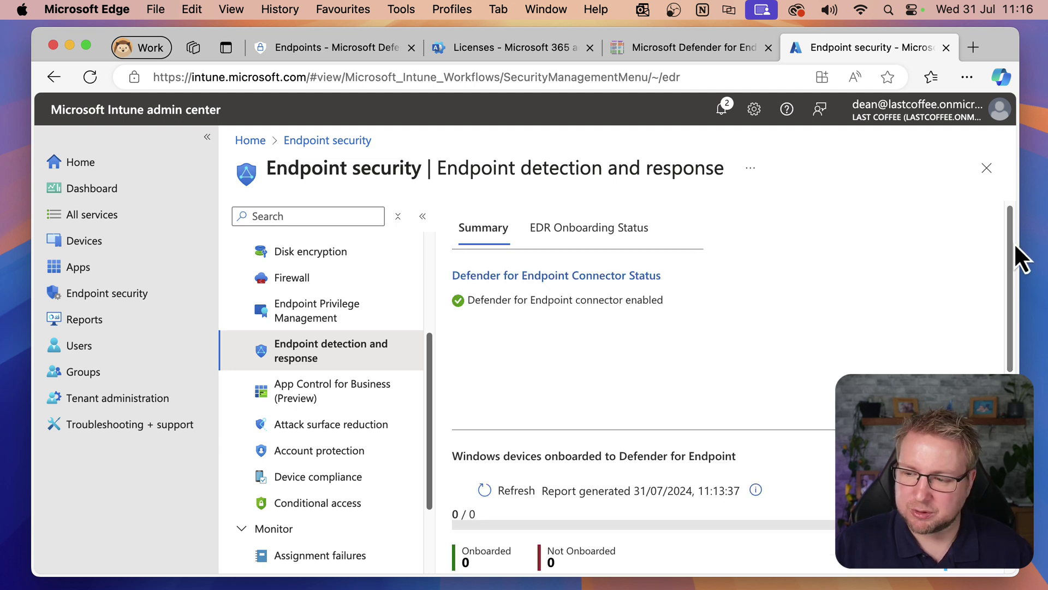
drag(1011, 253, 1009, 363)
scroll(1005, 365, down, 4)
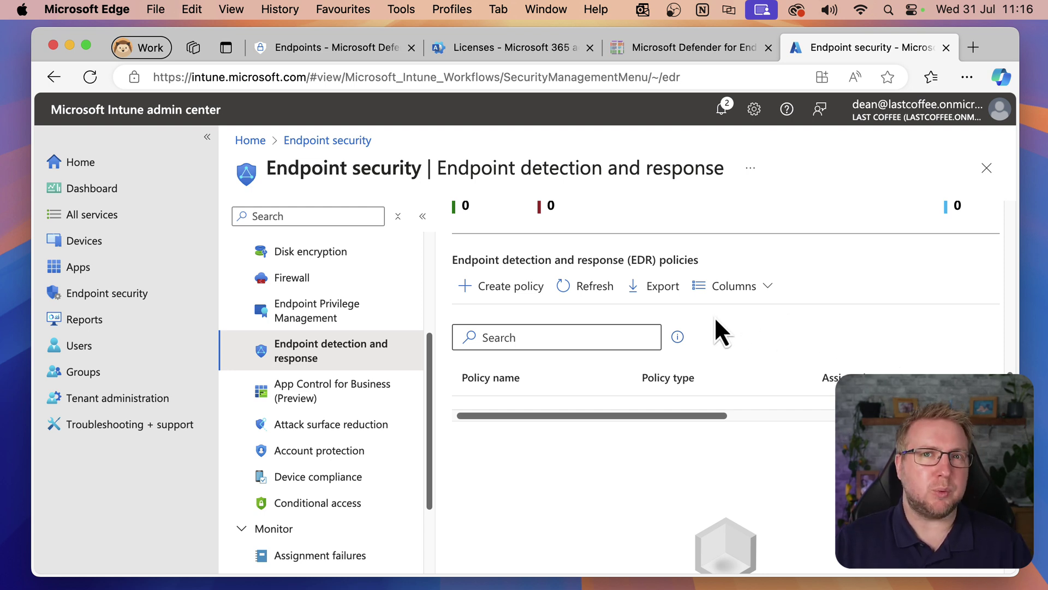
click(576, 287)
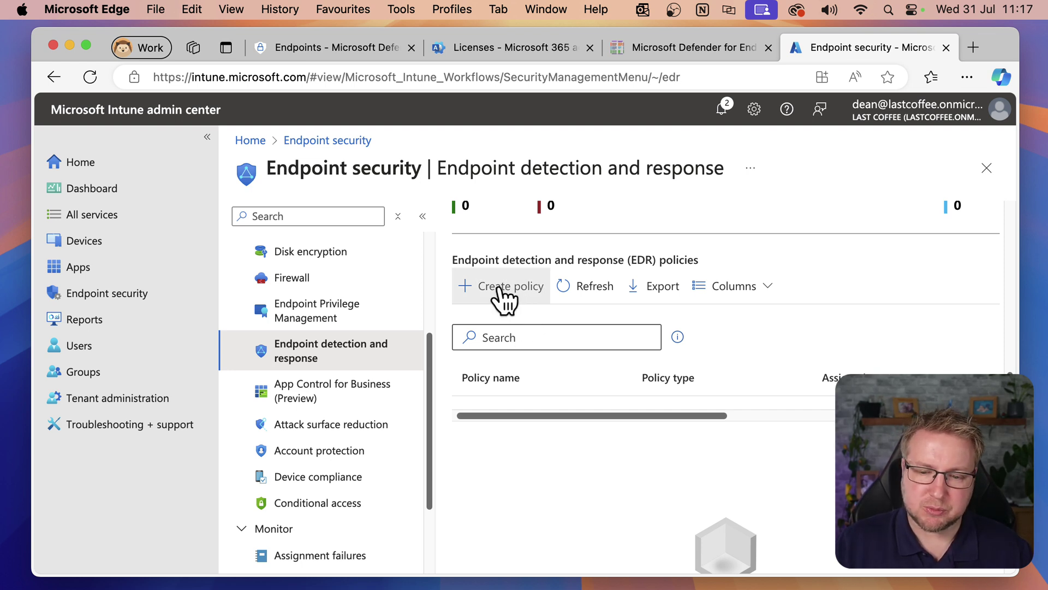
Start an EDR policy for Windows 10, Windows 11, and Windows Server with the Endpoint detection and response profile.
click(501, 299)
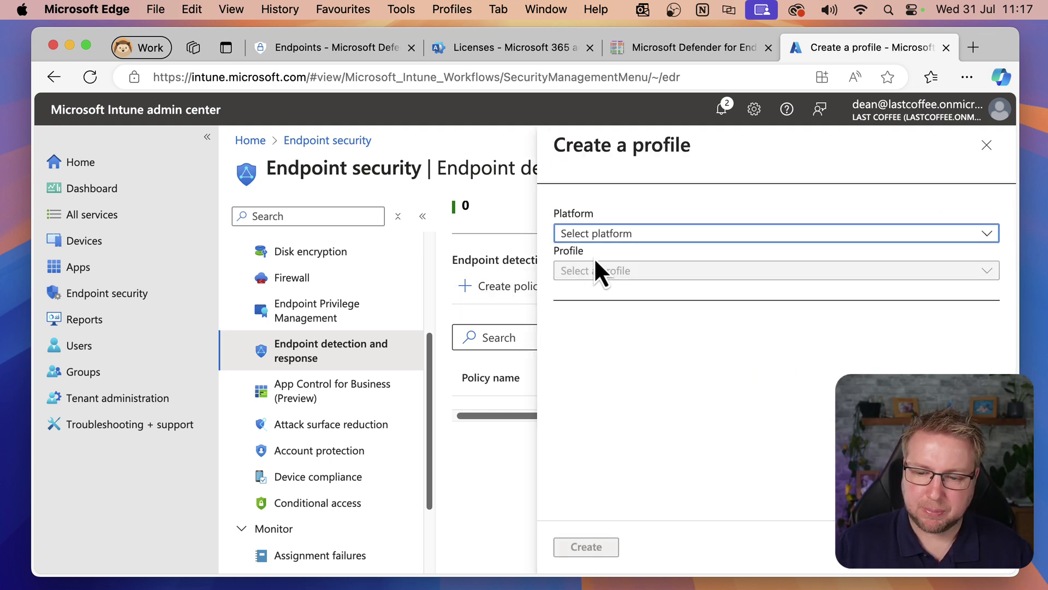
click(648, 235)
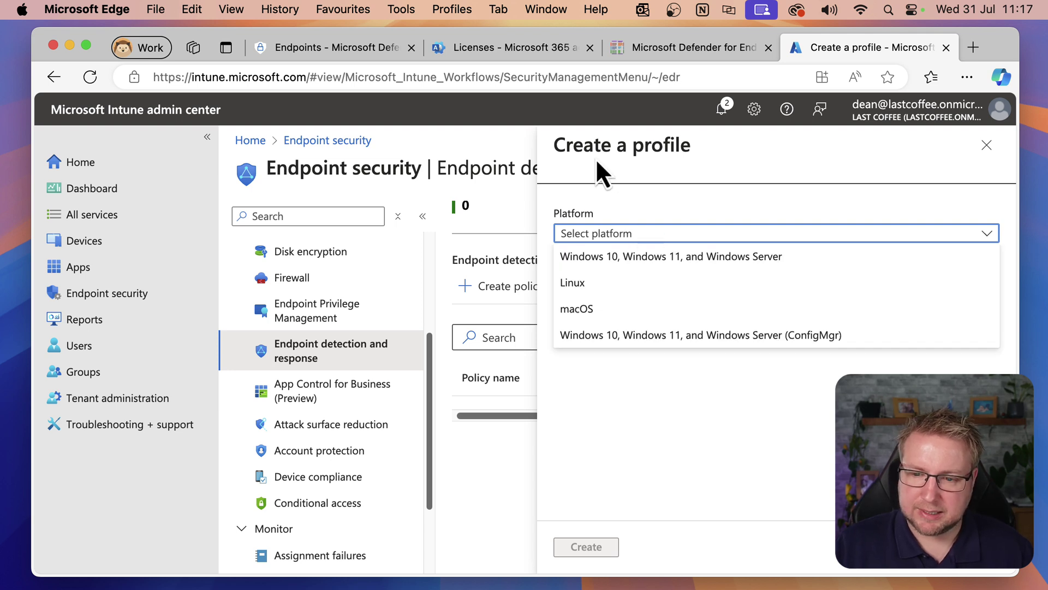
drag(556, 146, 695, 146)
click(981, 154)
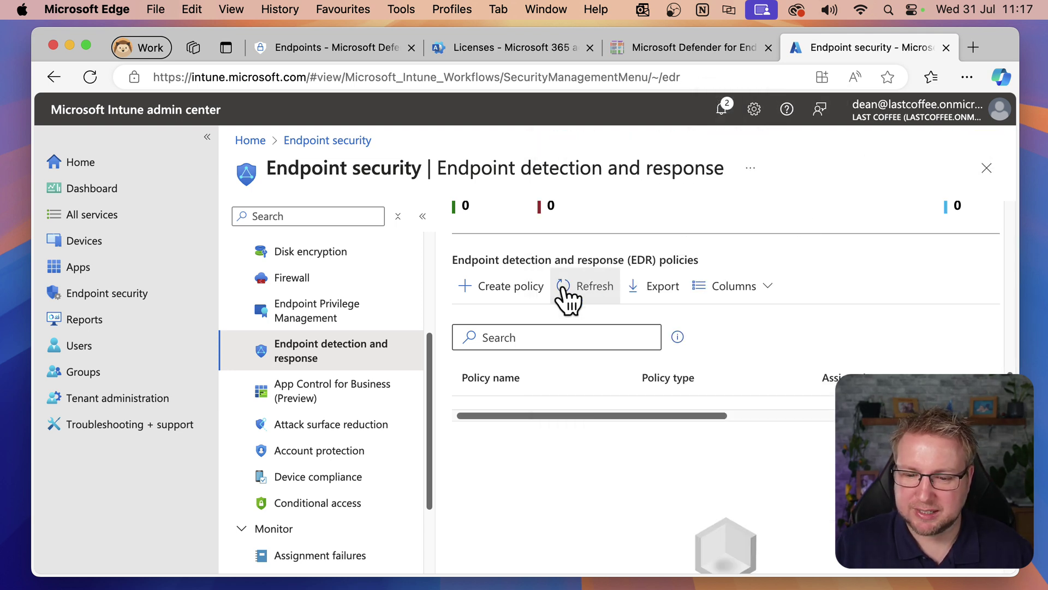
click(522, 289)
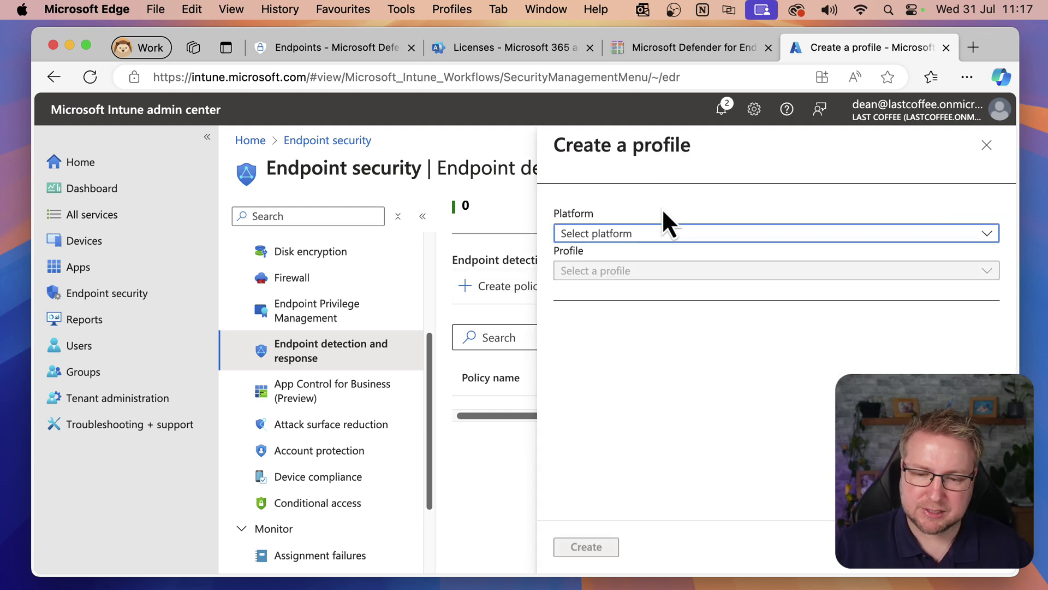
click(676, 235)
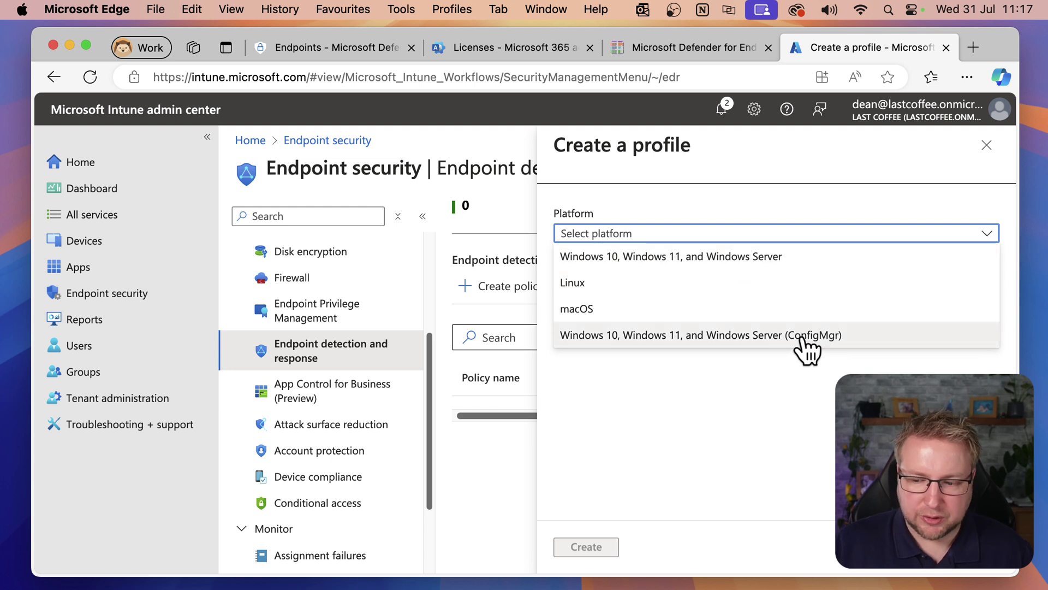
click(752, 258)
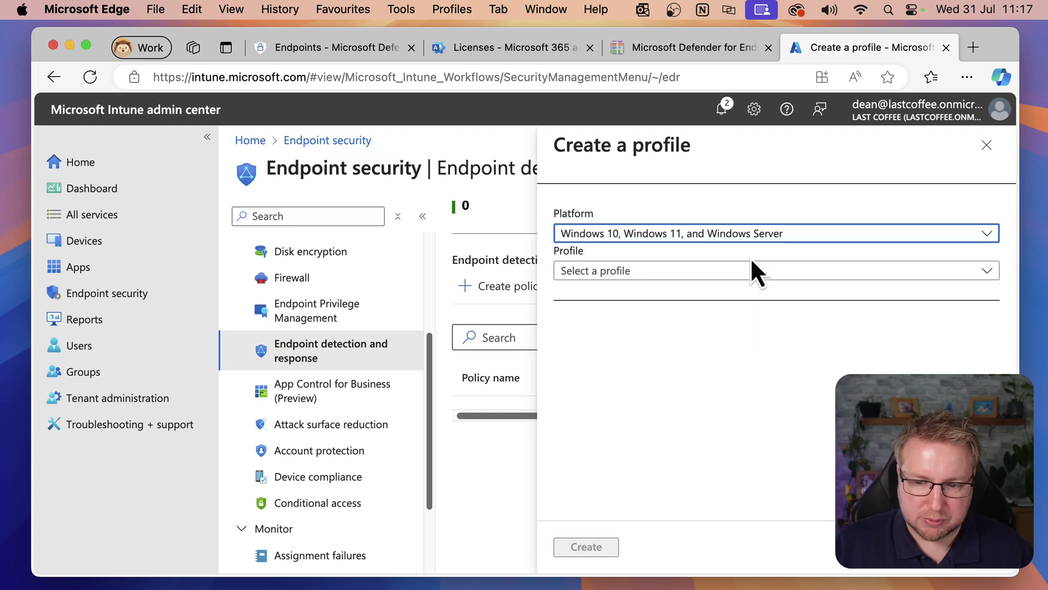
click(710, 273)
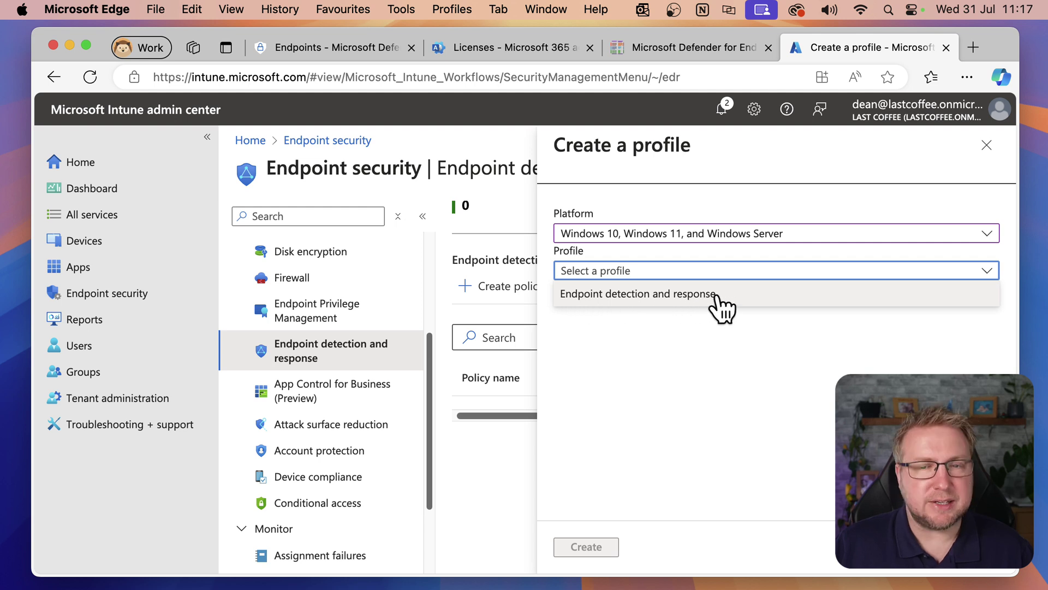
click(695, 297)
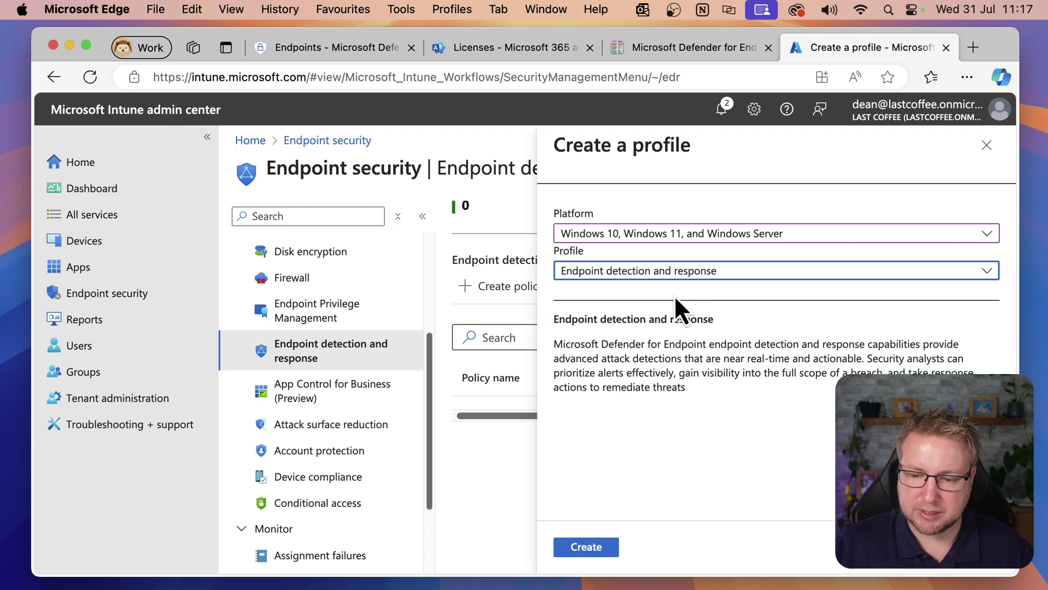
Create the profile and enter the policy name 'Onboard Defender for Endpoint' on Basics.
click(594, 548)
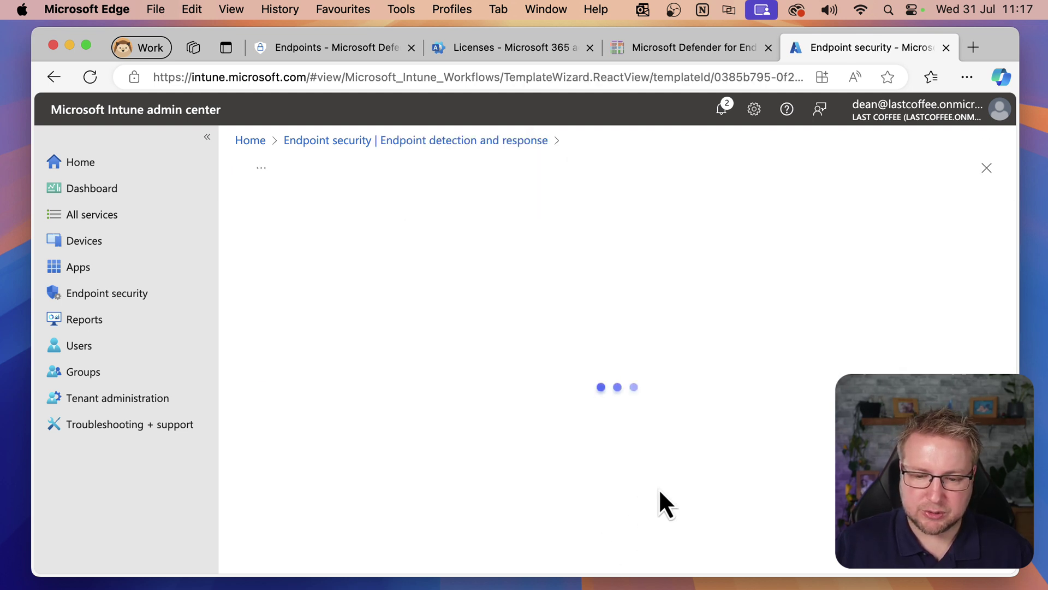
click(500, 291)
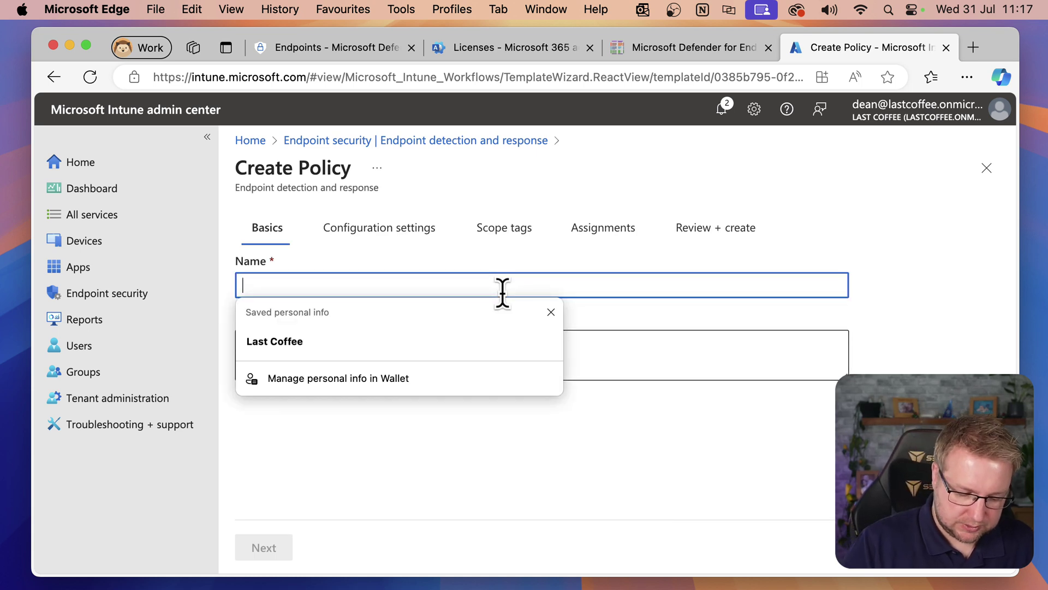
text(Onboard Defender for E)
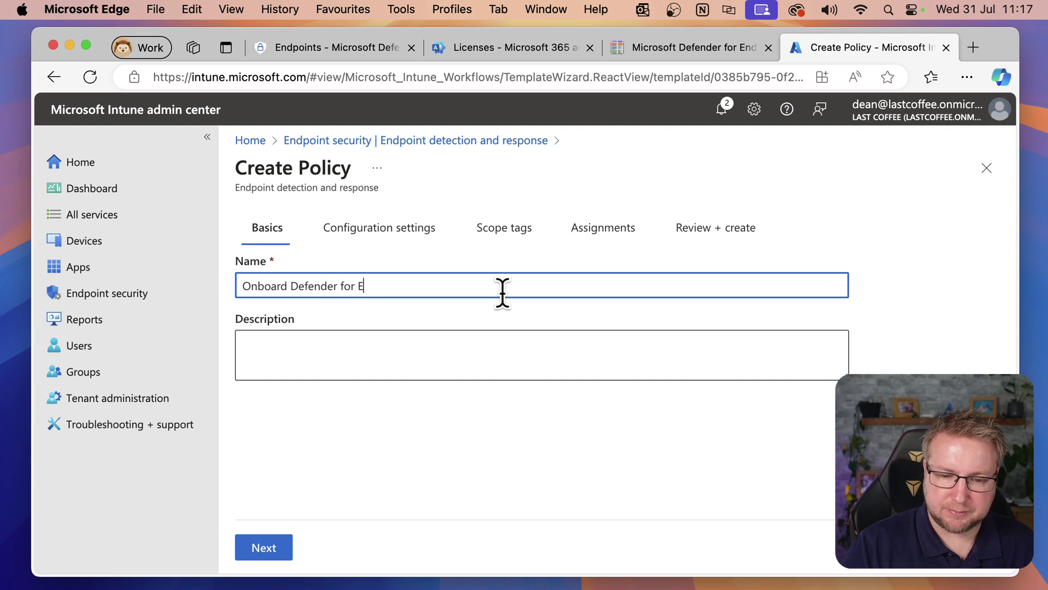
text(ndpoint)
In Configuration settings, set the Defender client package type to Auto from connector.
click(277, 546)
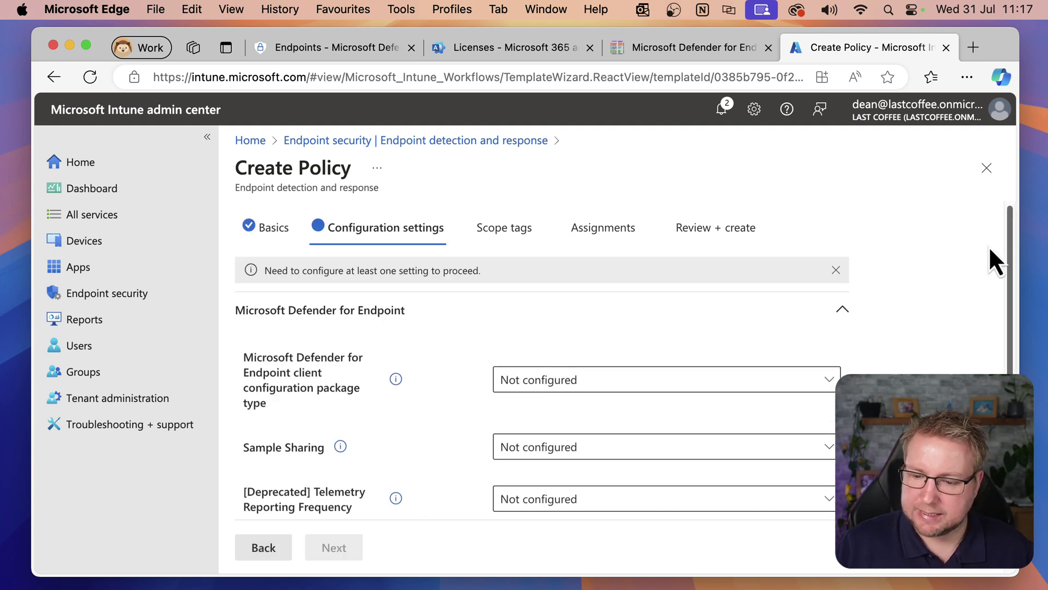
drag(1009, 252, 1017, 313)
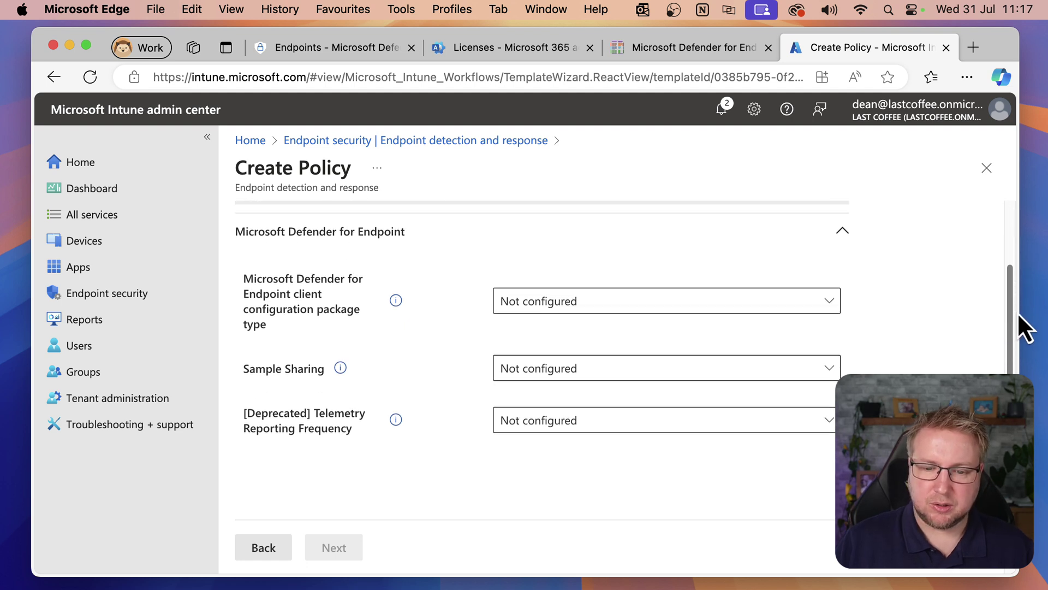
click(562, 242)
click(568, 322)
scroll(421, 417, down, 3)
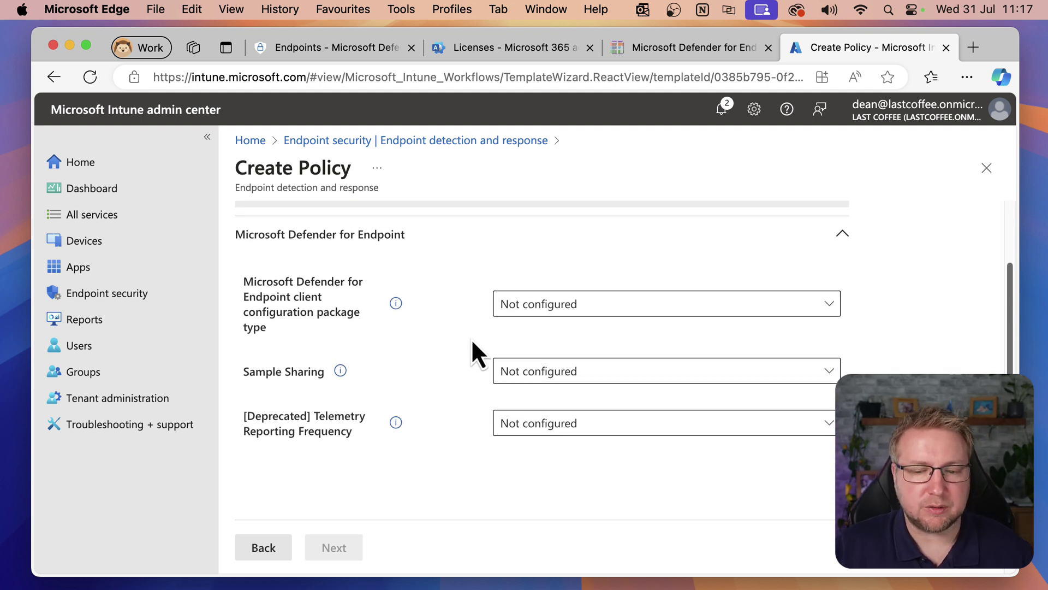
click(606, 304)
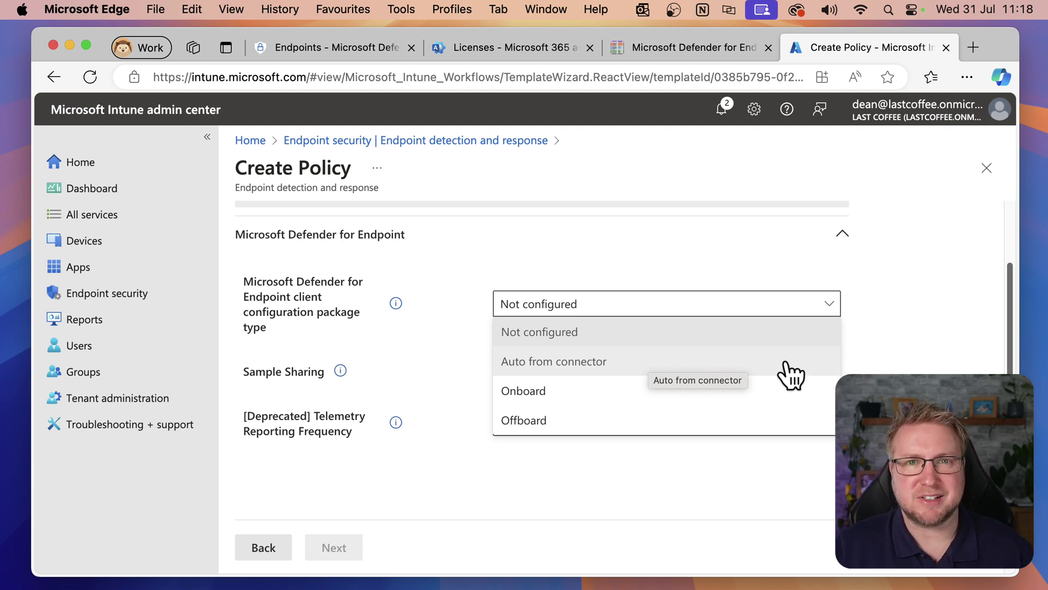
click(565, 362)
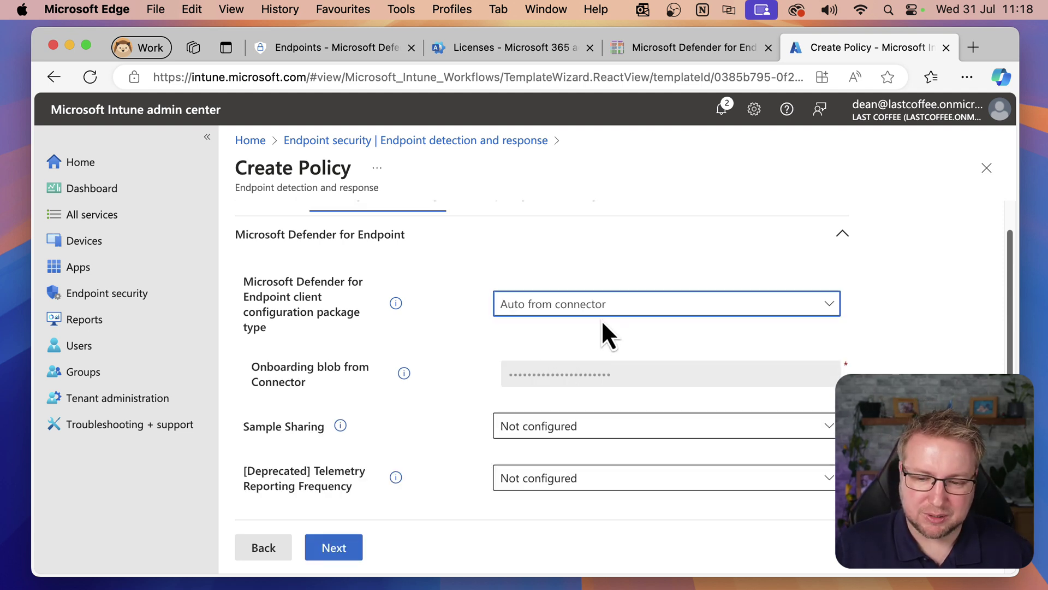
Try the Onboard and Offboard package types, then settle back on Auto from connector.
click(598, 304)
click(602, 392)
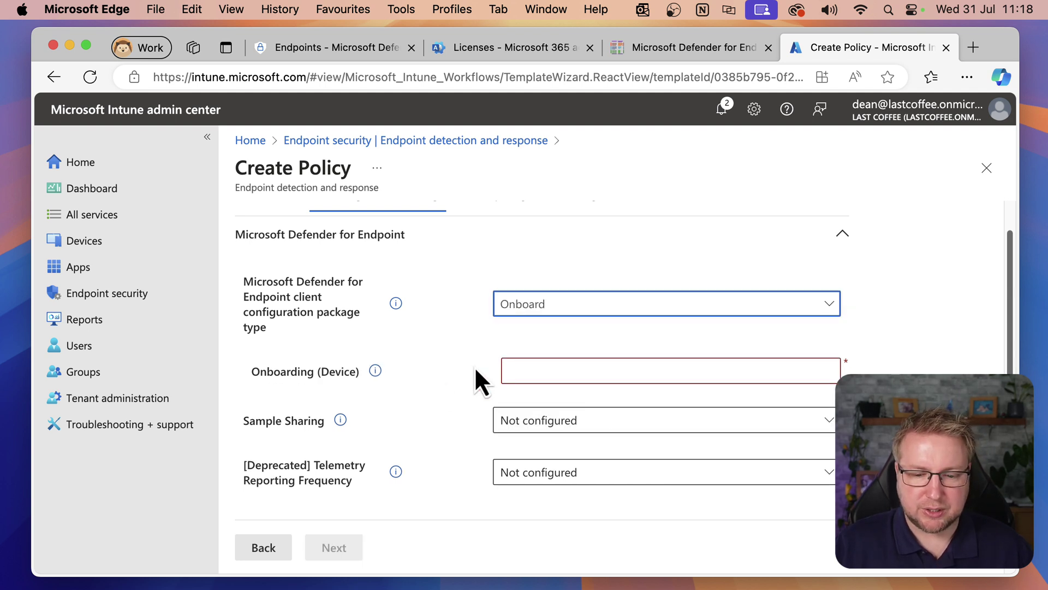
click(611, 309)
click(565, 426)
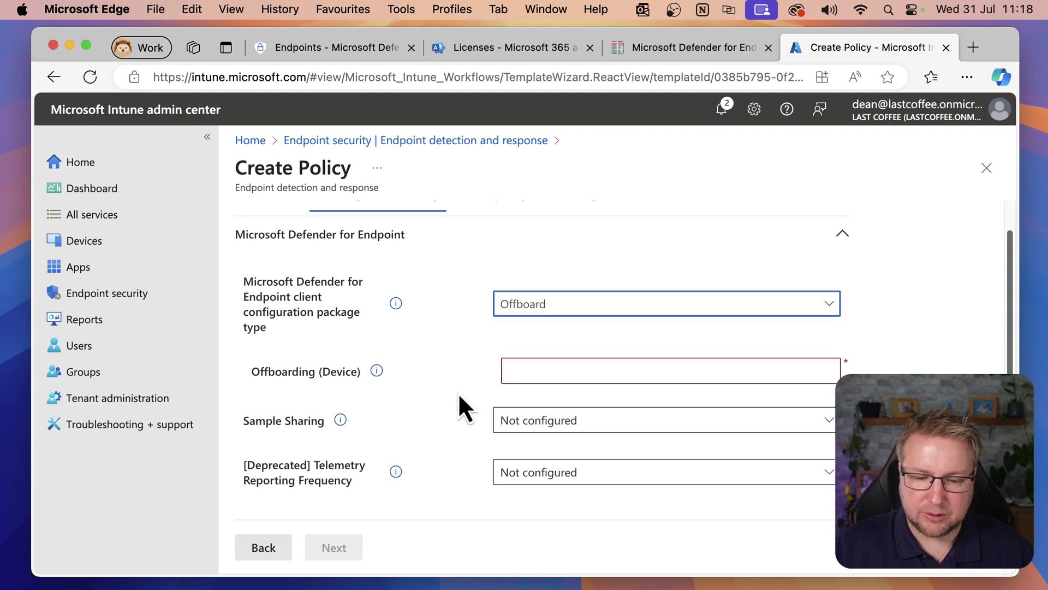
click(562, 313)
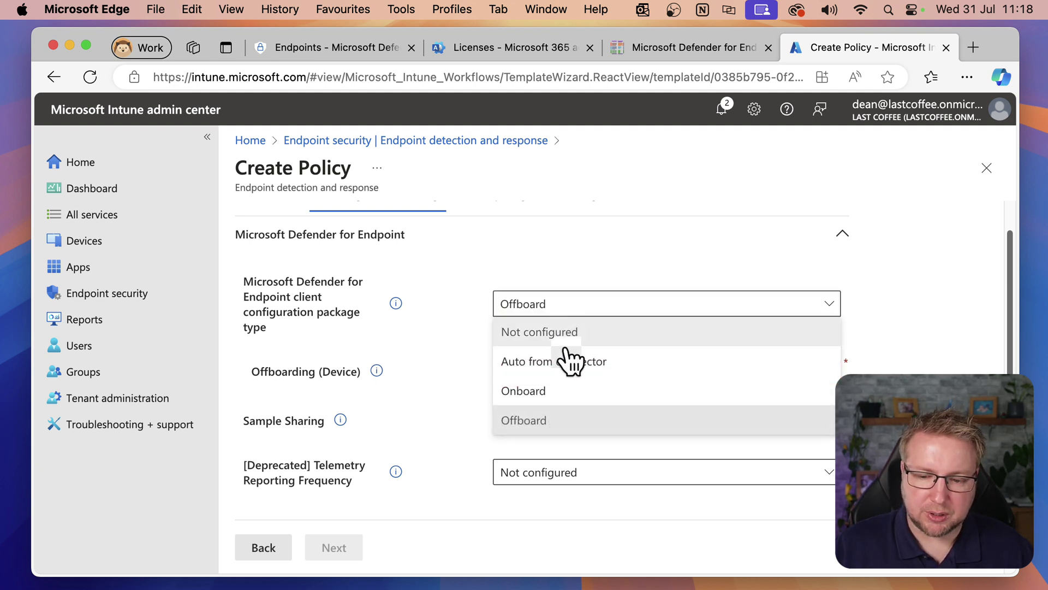
click(568, 360)
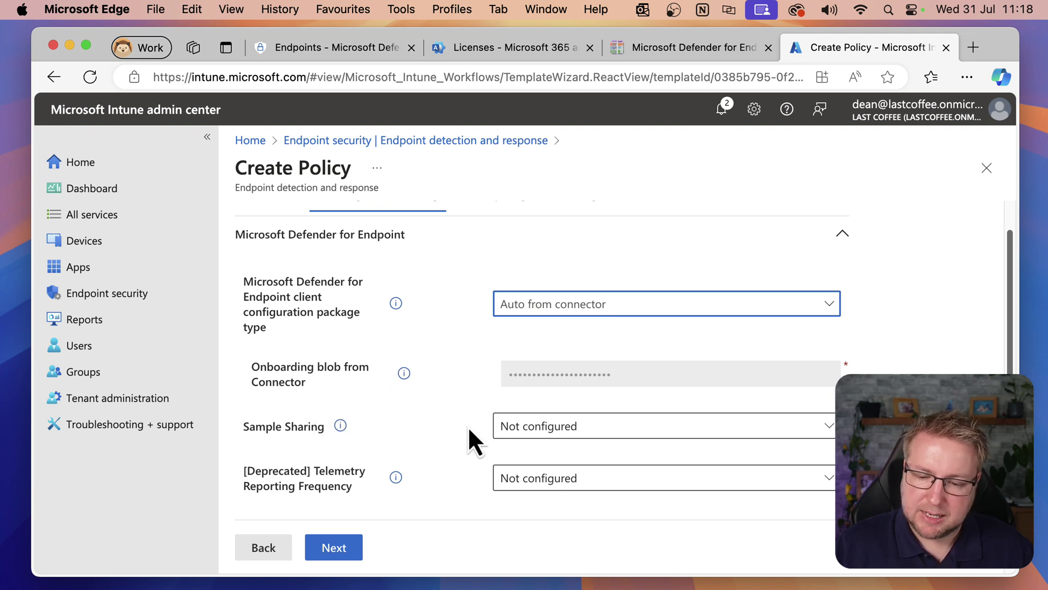
Set Sample Sharing to All (Default) and leave Telemetry Reporting Frequency at Not configured.
click(604, 434)
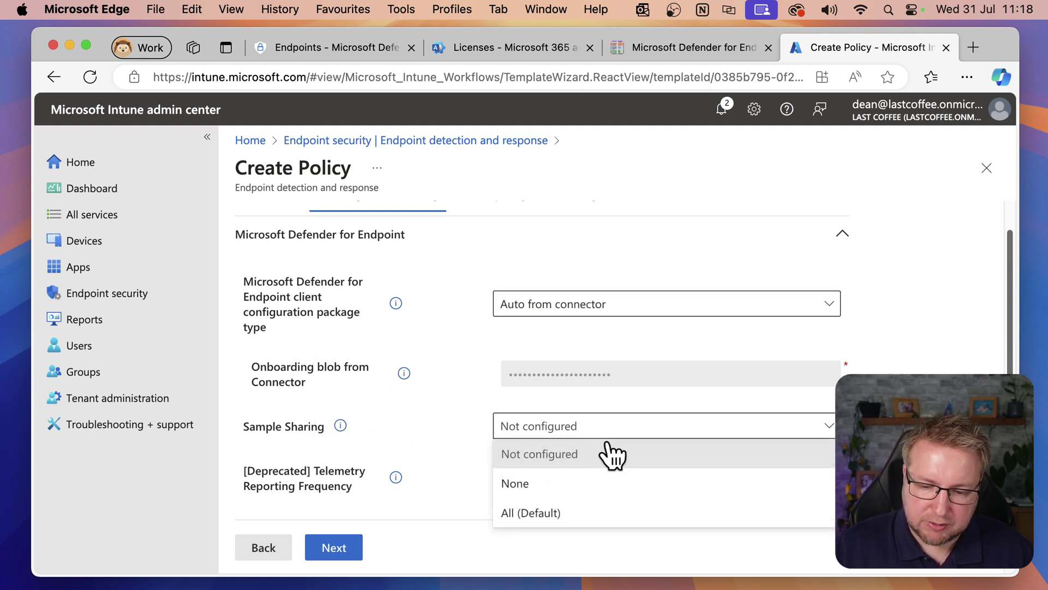
click(620, 516)
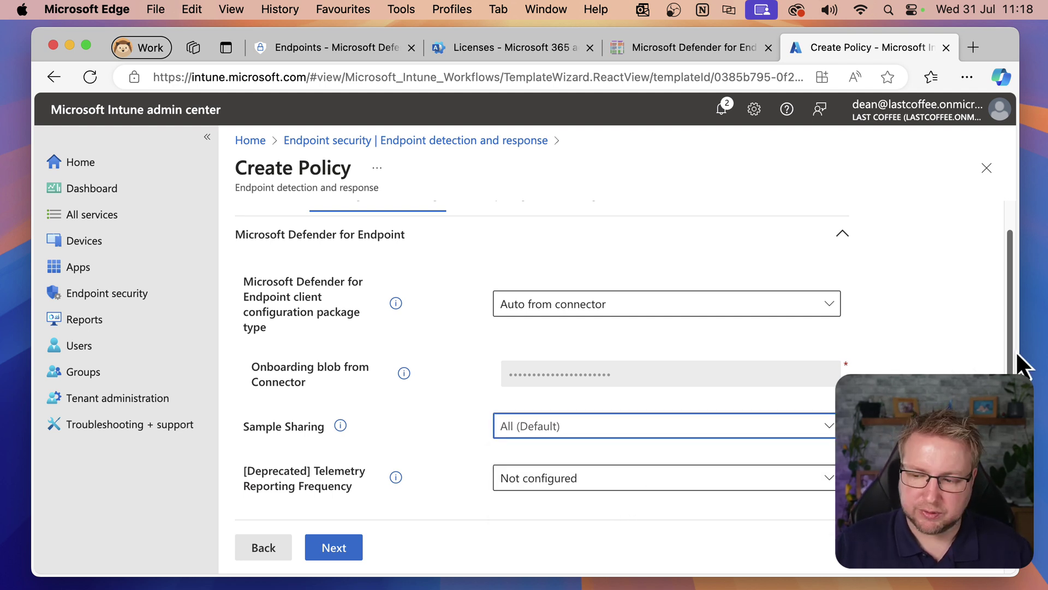
scroll(634, 418, down, 3)
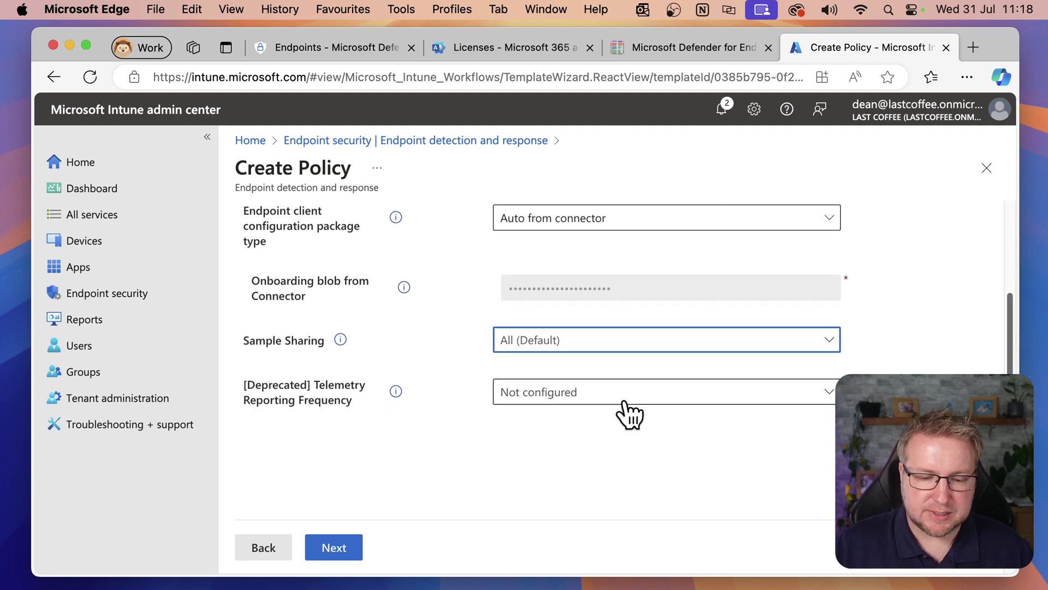
click(603, 397)
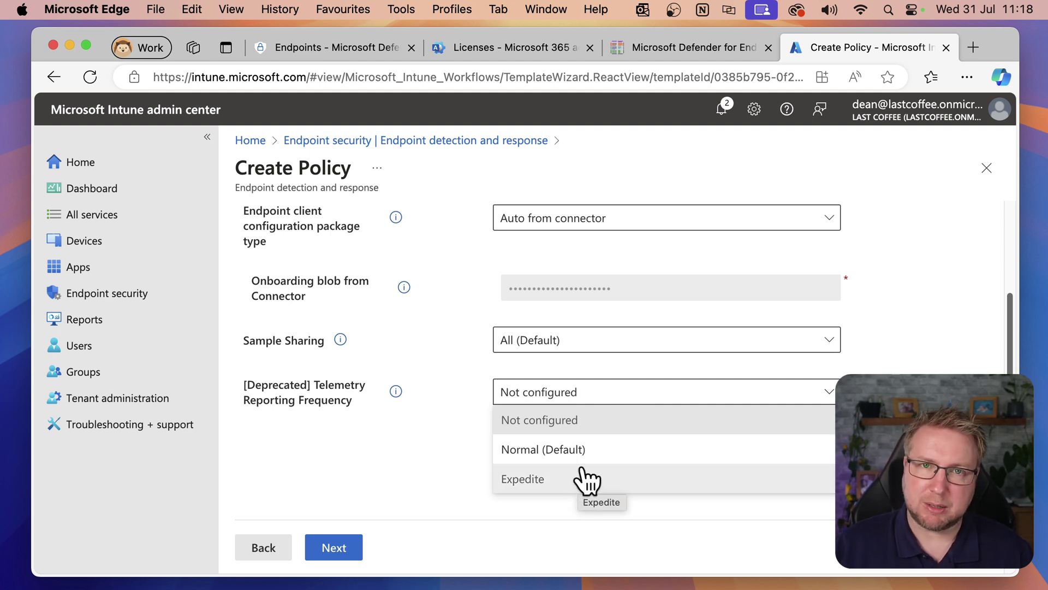
click(571, 391)
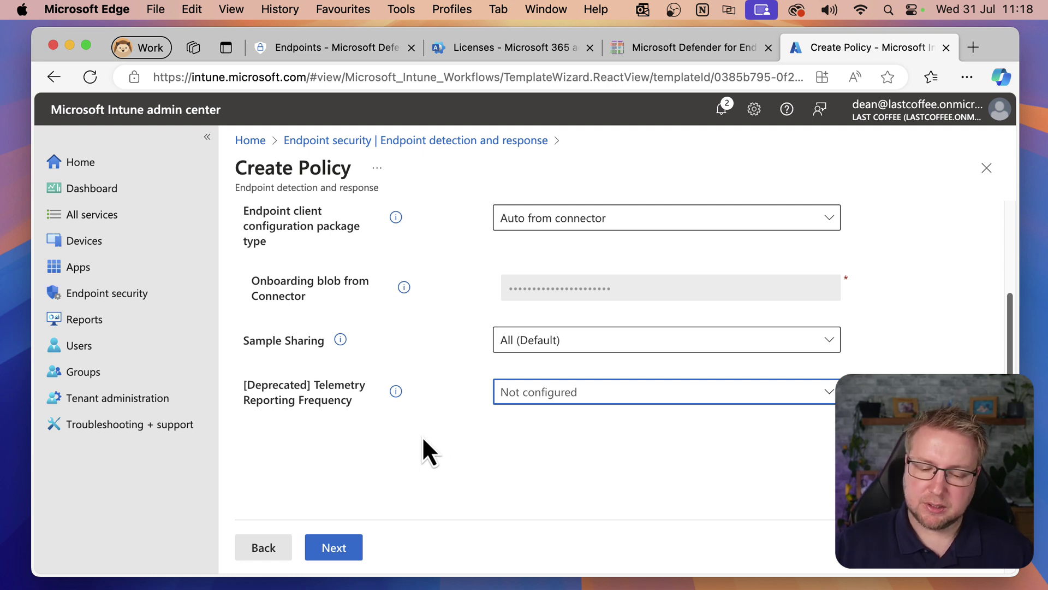
Keep the Default scope tag and include the All devices group in the assignments.
click(347, 548)
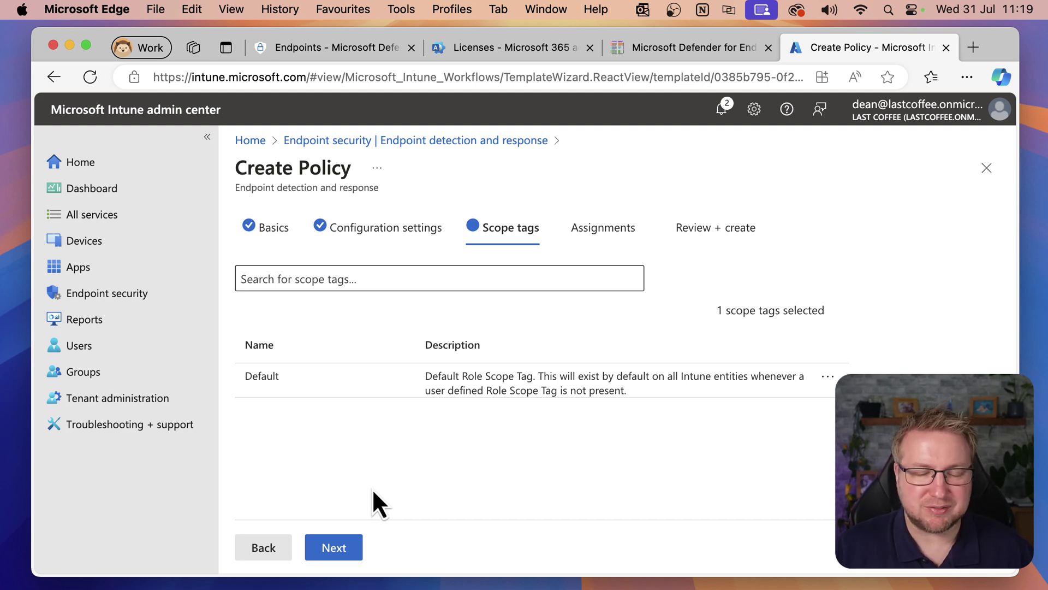
click(353, 548)
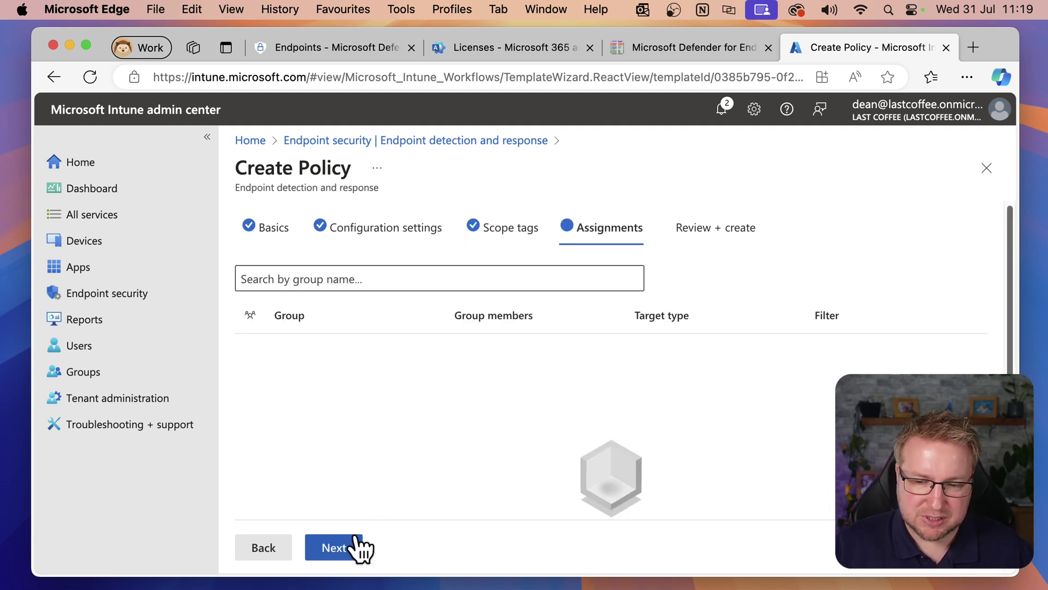
click(399, 277)
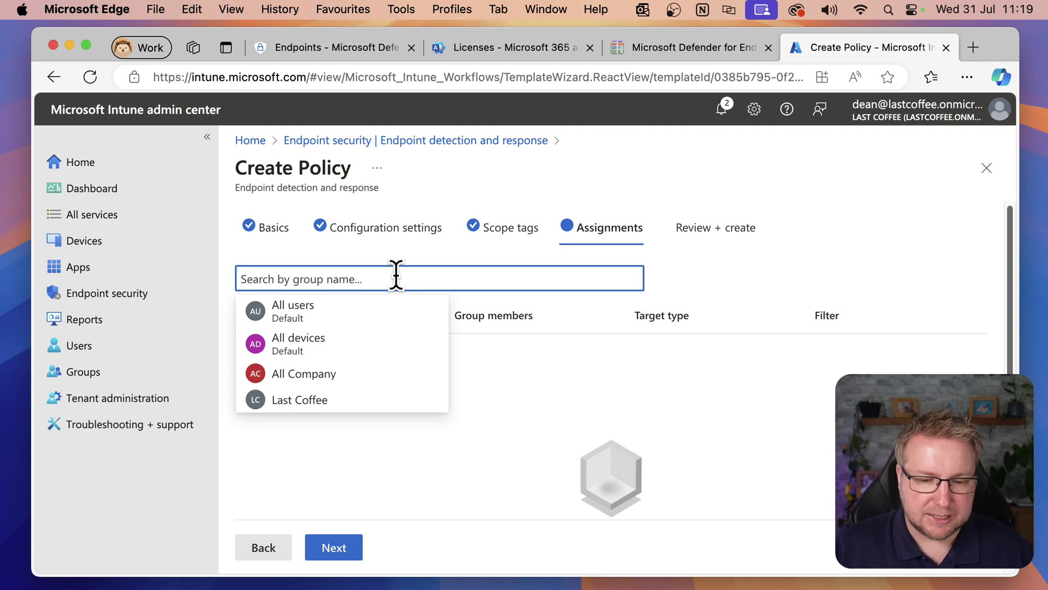
click(360, 355)
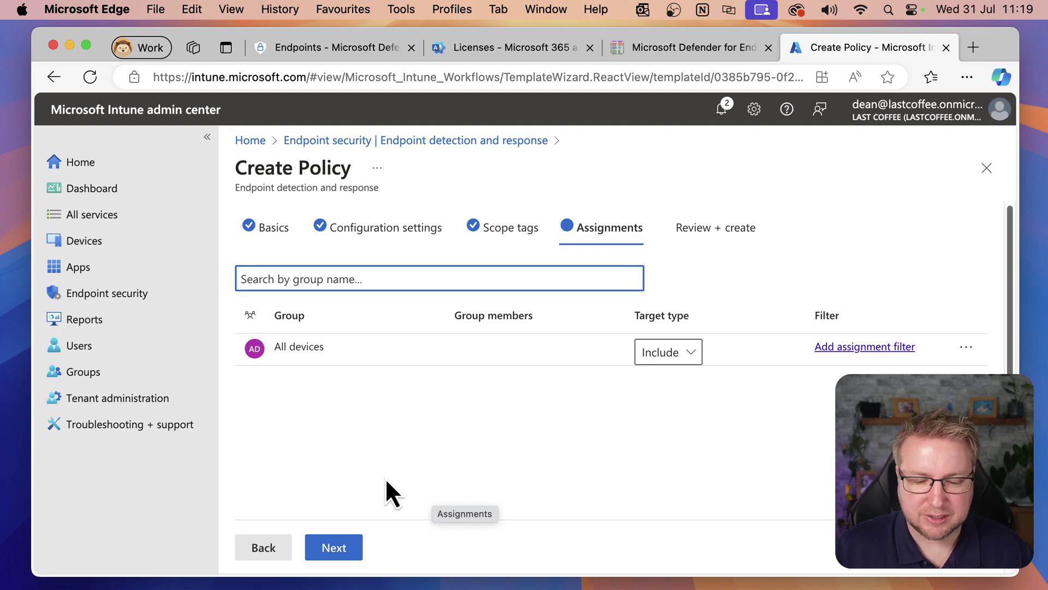
Review and save the Onboard Defender for Endpoint policy.
click(356, 548)
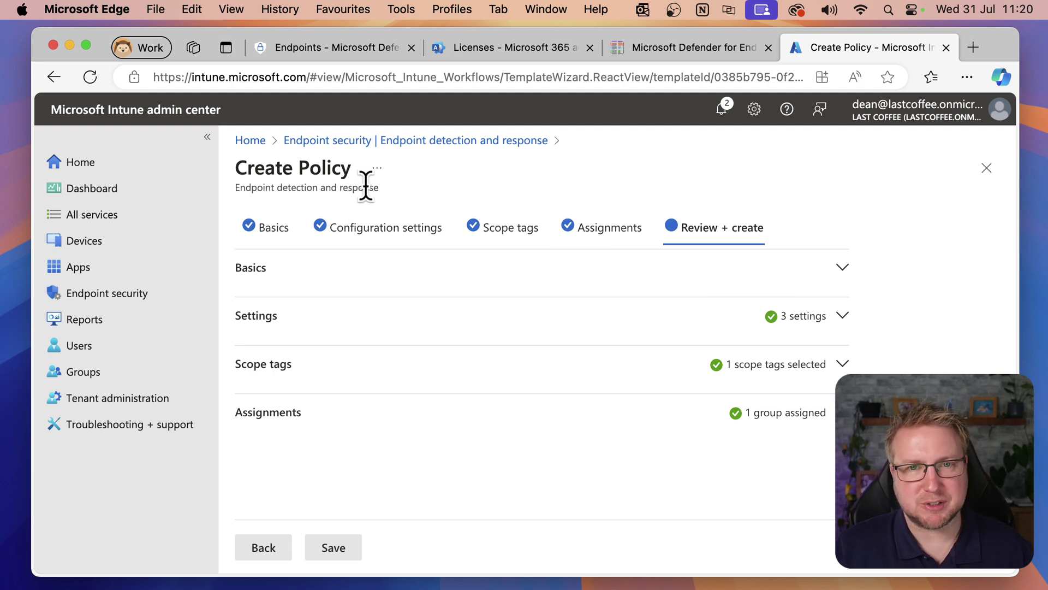
click(349, 548)
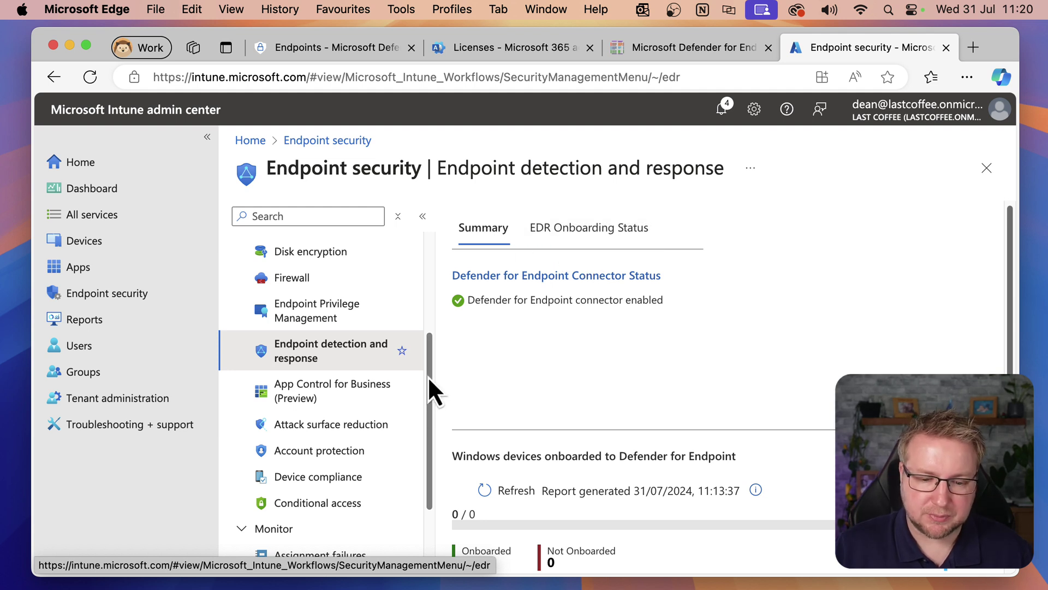
Start a new Attack surface reduction policy and check profiles for Windows 10 and later.
scroll(427, 382, down, 2)
click(378, 386)
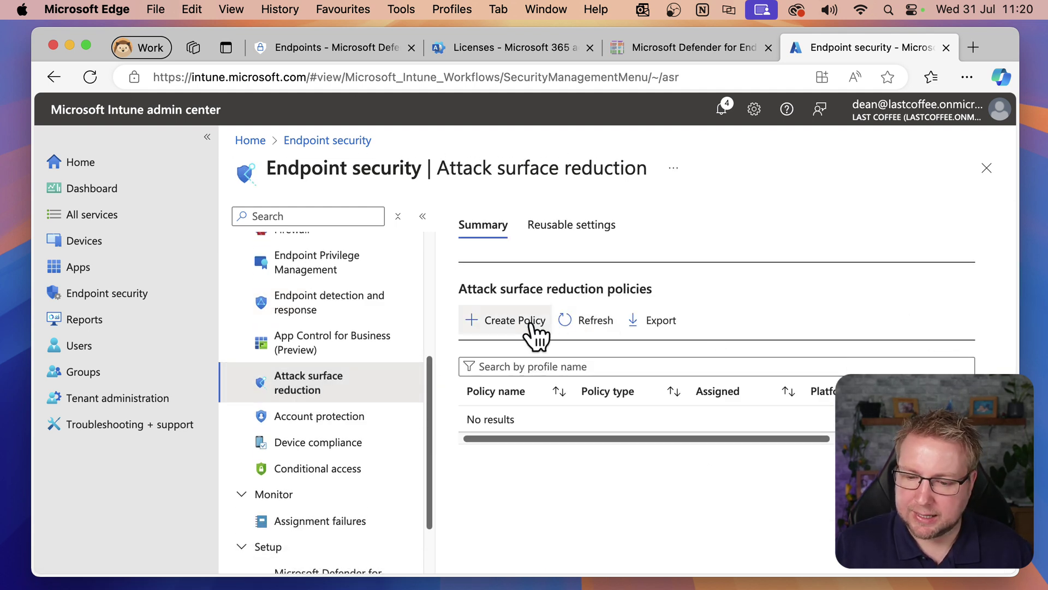
click(527, 322)
click(645, 236)
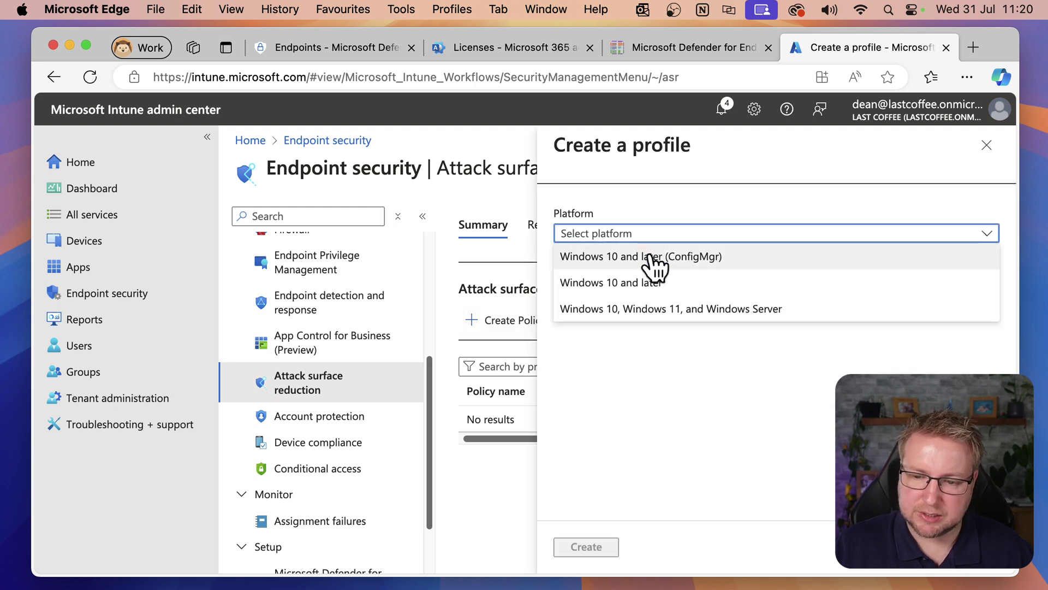
click(708, 282)
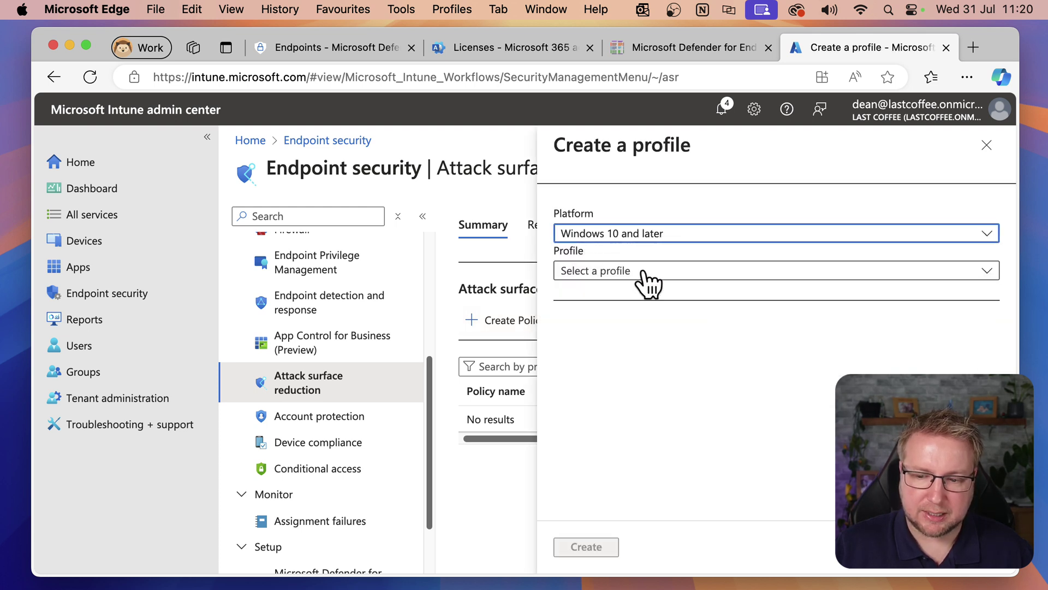
click(662, 271)
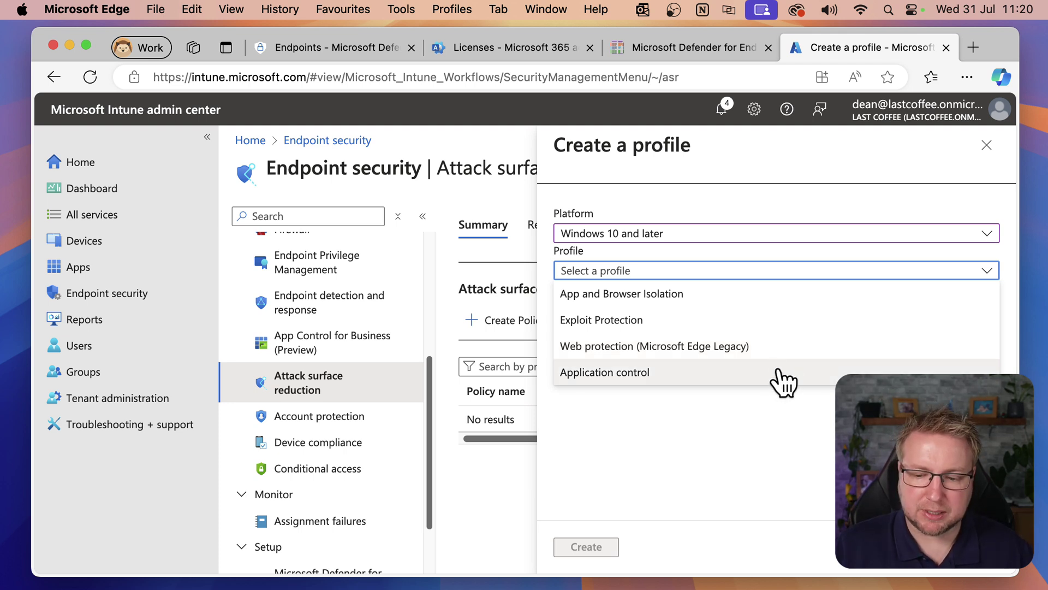
click(783, 270)
Check the ConfigMgr platform's profiles, then choose Windows 10, Windows 11, and Windows Server.
click(726, 235)
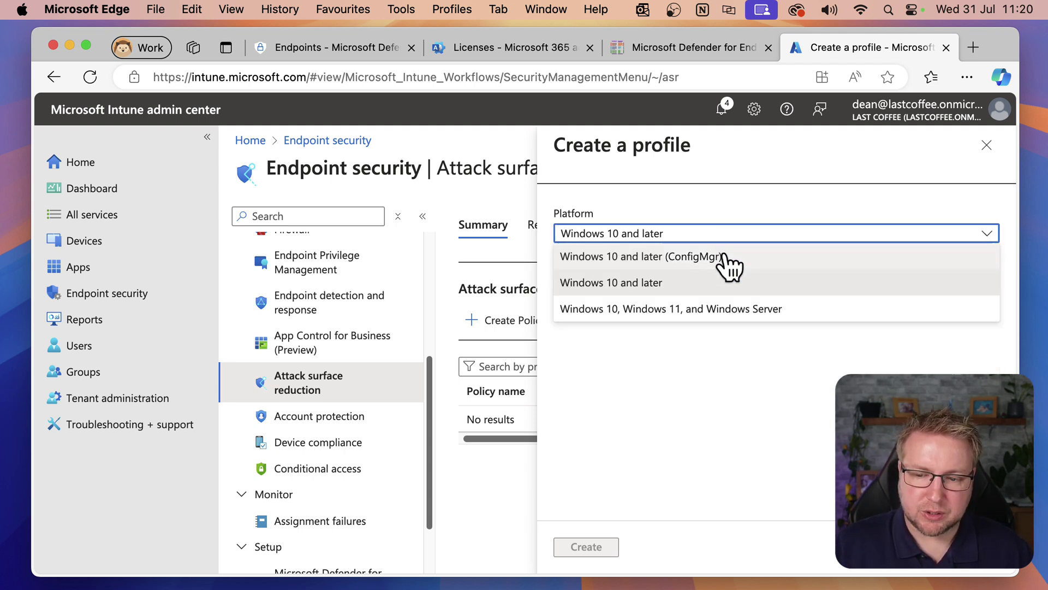
click(722, 256)
click(719, 270)
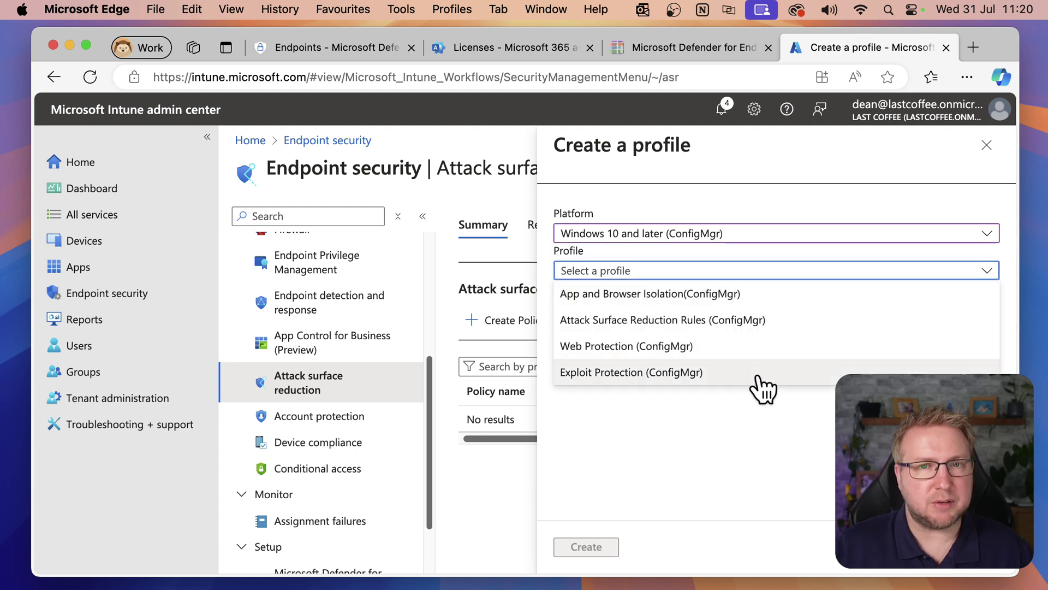
click(725, 236)
click(729, 240)
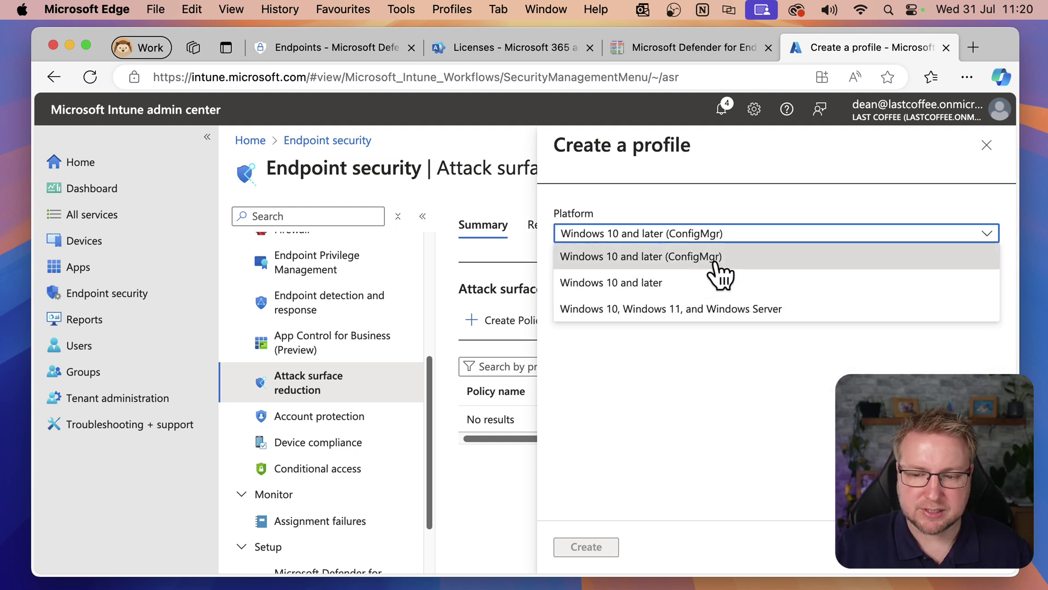
click(750, 312)
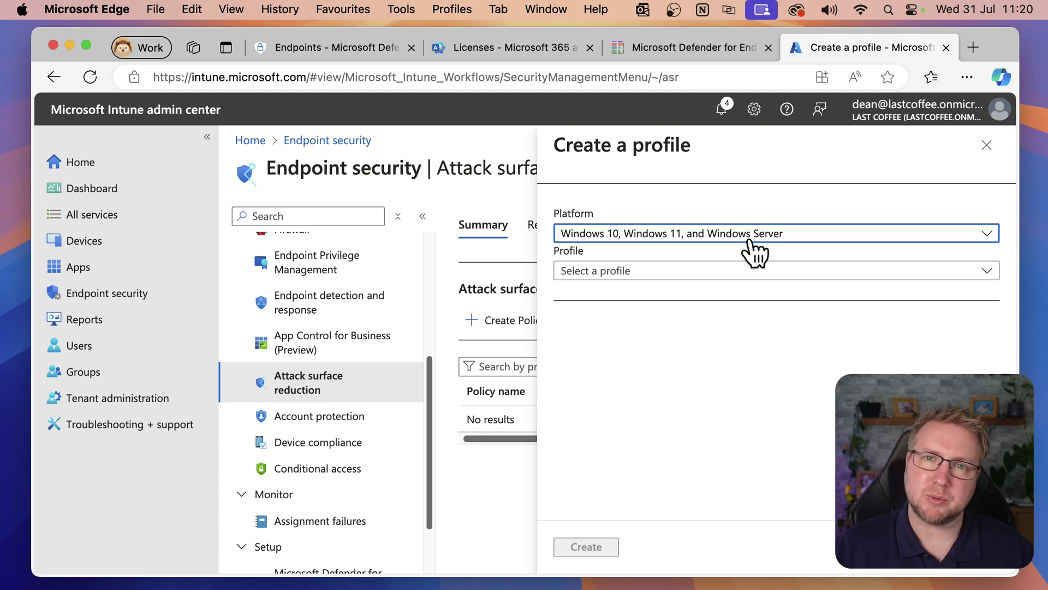
click(673, 273)
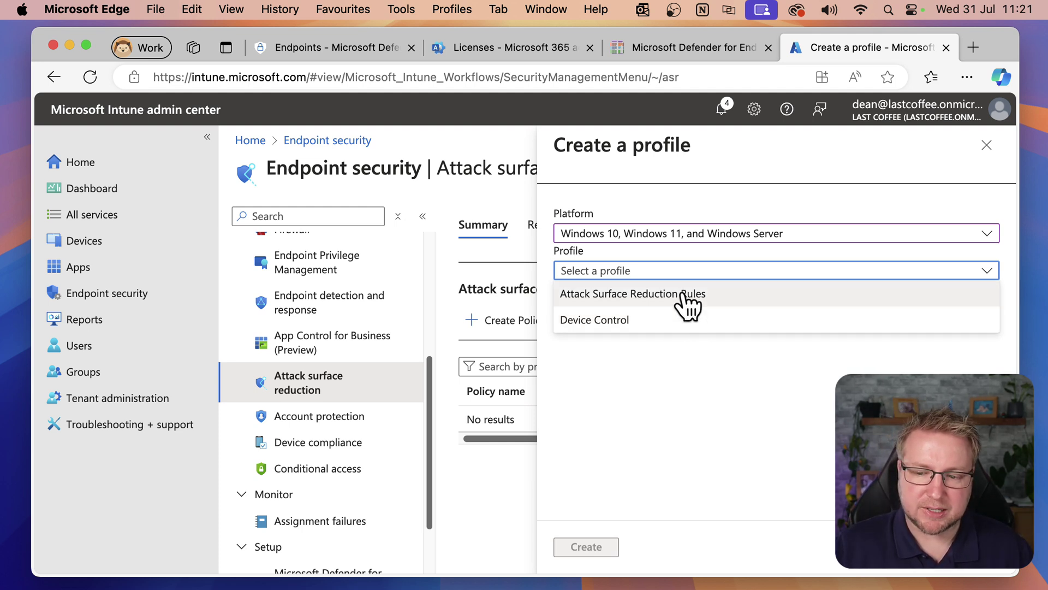
Choose Attack Surface Reduction Rules as the profile type.
click(748, 297)
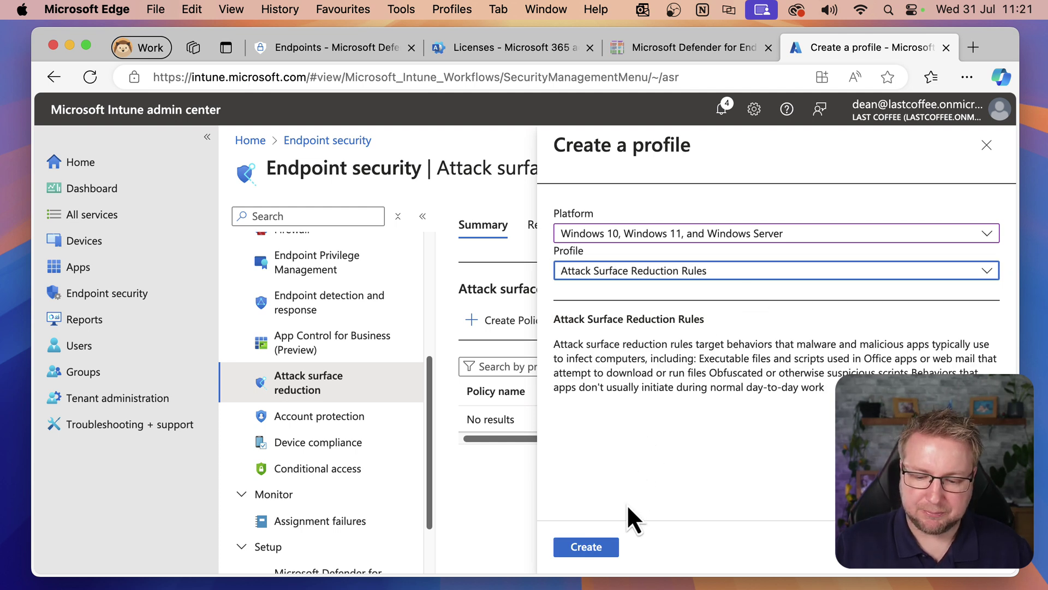